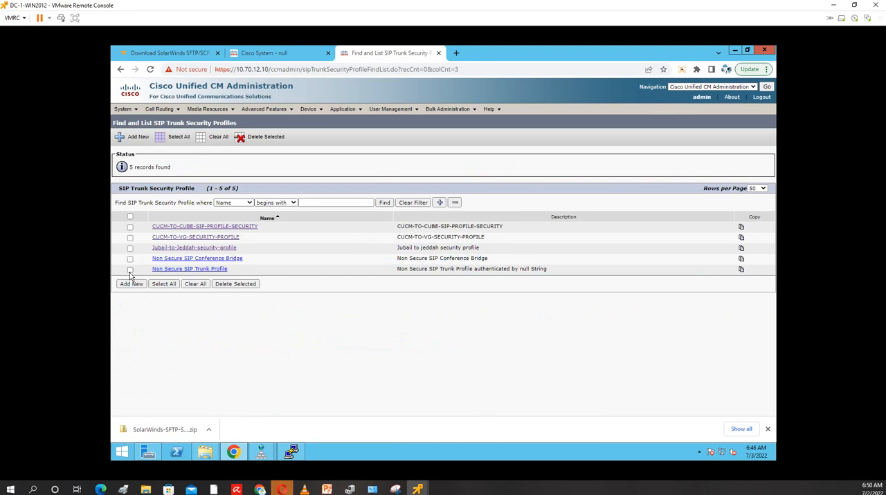
# Copy the Non Secure SIP Trunk Profile and name the copy CUMC-TO-CUC-SIP-SECURITY-PROFILE
pyautogui.click(741, 270)
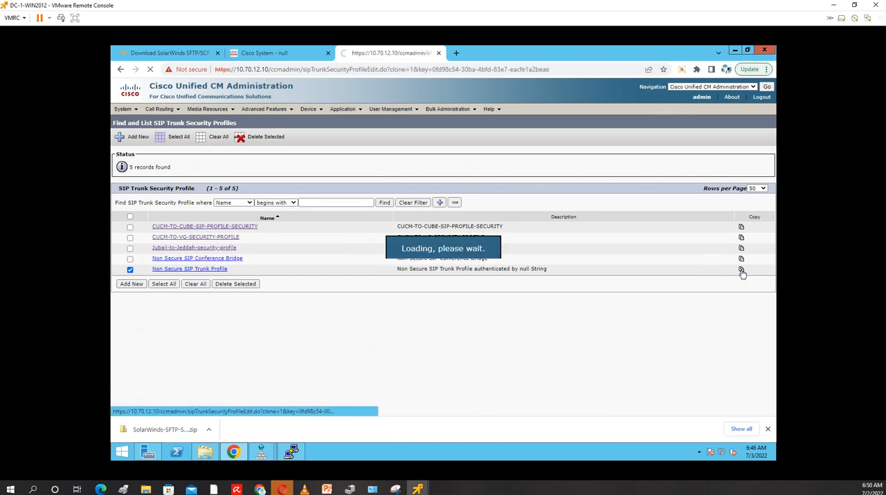
pyautogui.moveTo(343, 198); pyautogui.dragTo(111, 184)
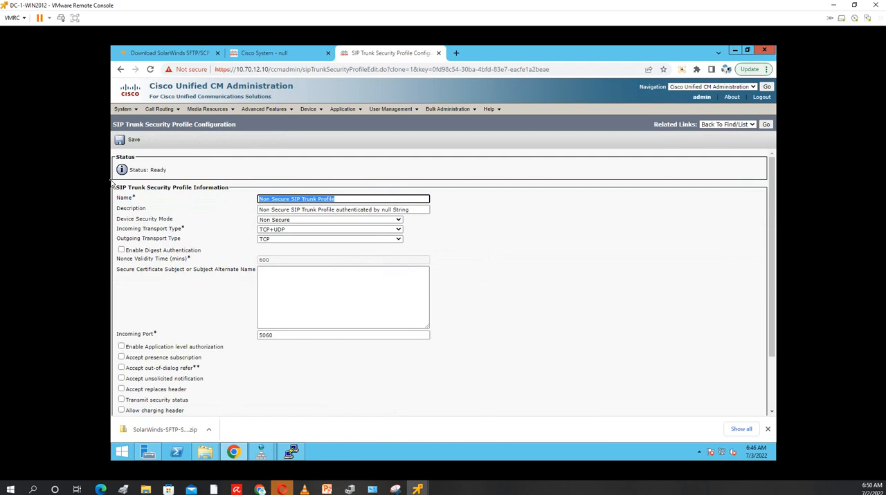
pyautogui.write('CUMM-TO-CUC-SIP')
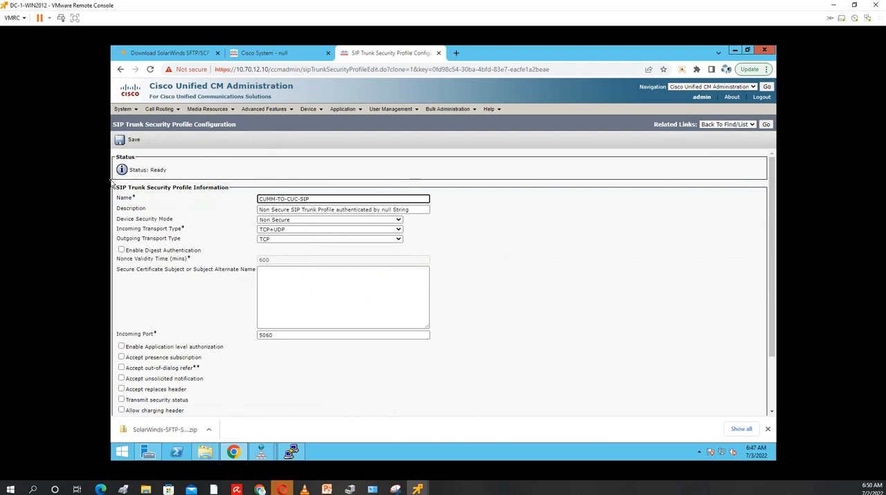
pyautogui.write('SECURITY-PROFILE')
pyautogui.moveTo(388, 202); pyautogui.dragTo(112, 203)
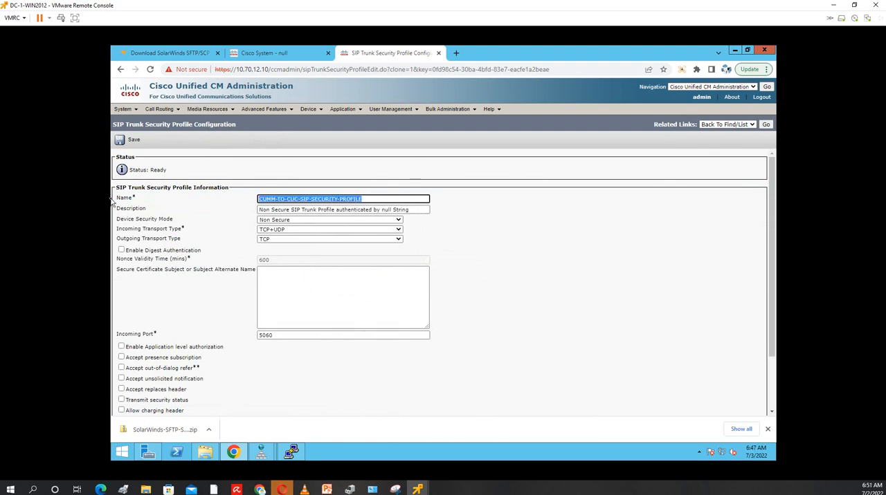
pyautogui.click(275, 198)
pyautogui.press('BackSpace')
pyautogui.write('C')
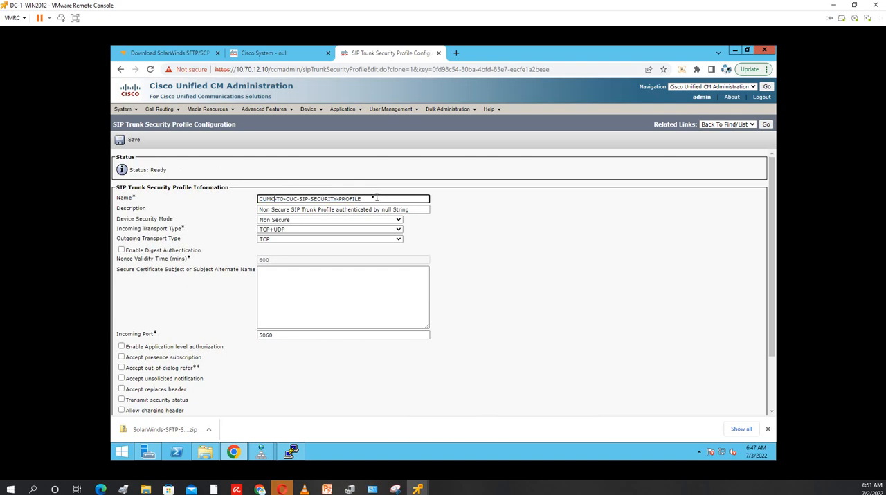
# Replace the security profile's description with the profile name, CUMC-TO-CUC-SIP-SECURITY-PROFILE
pyautogui.moveTo(373, 199); pyautogui.dragTo(113, 181)
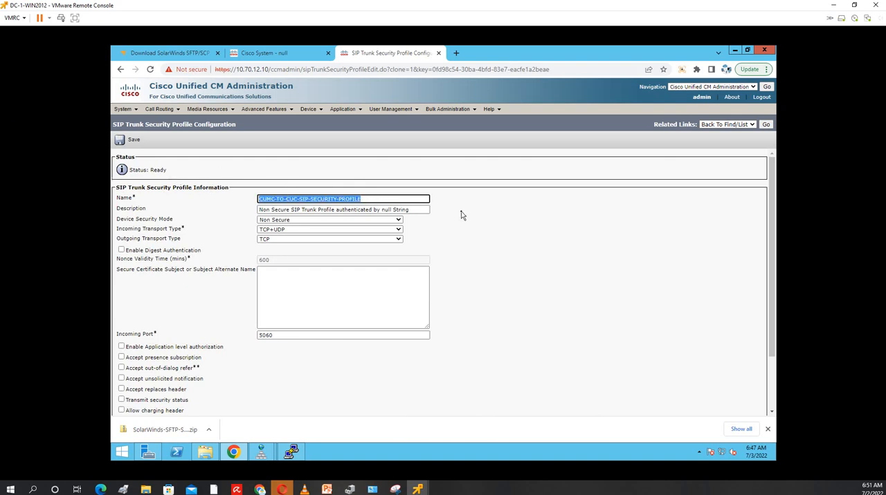
pyautogui.moveTo(427, 210); pyautogui.dragTo(110, 213)
pyautogui.hotkey('ctrl', 'v')
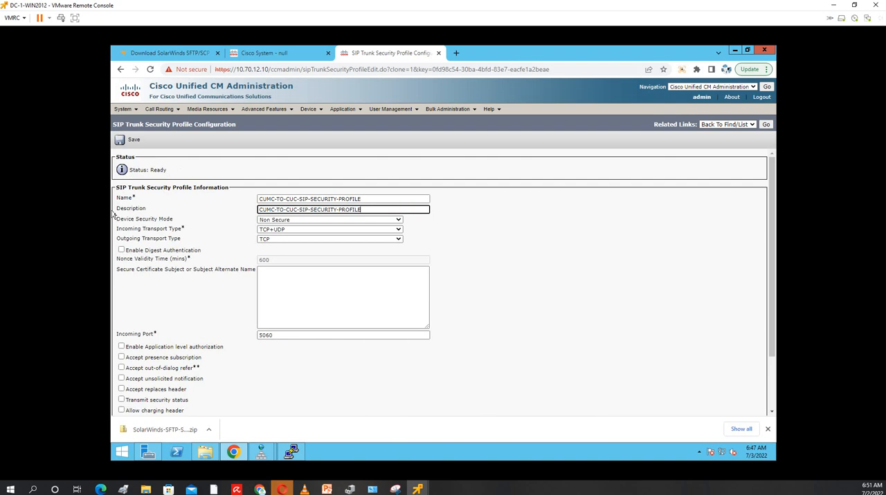
# Correct the name's prefix to CUCM, accept out-of-dialog refer, unsolicited notification and replaces header, and save the security profile
pyautogui.click(341, 298)
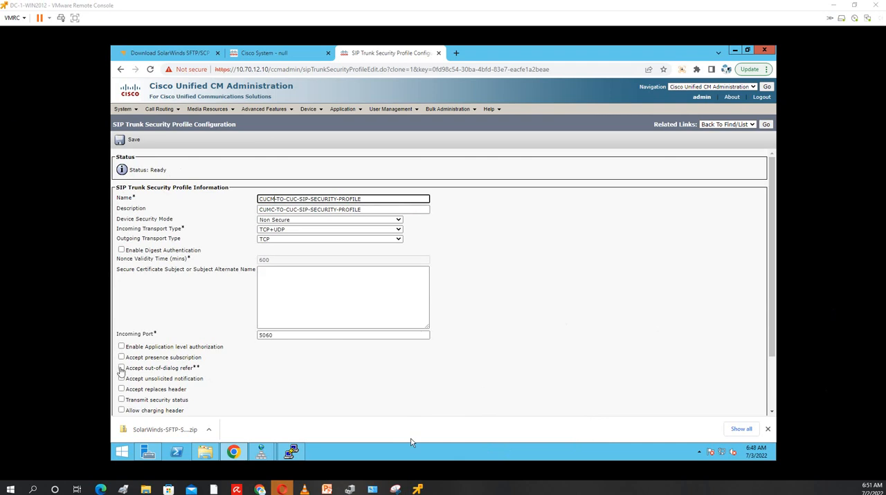
pyautogui.click(121, 368)
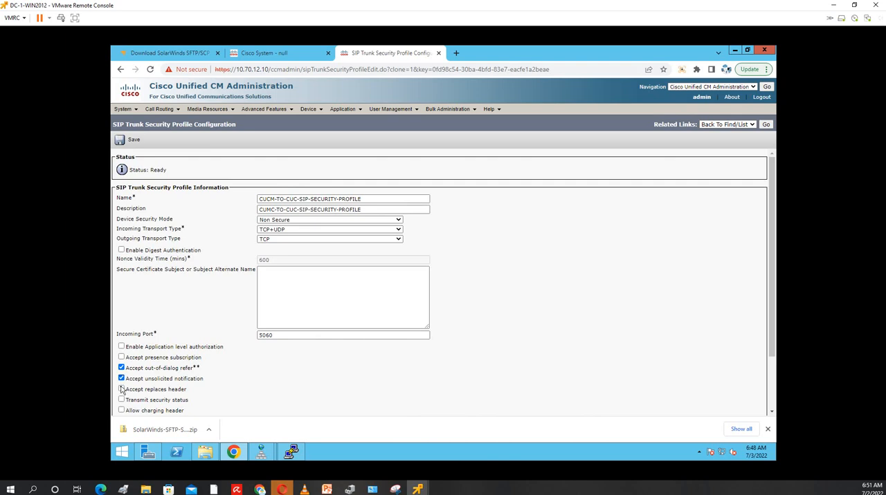
pyautogui.click(121, 389)
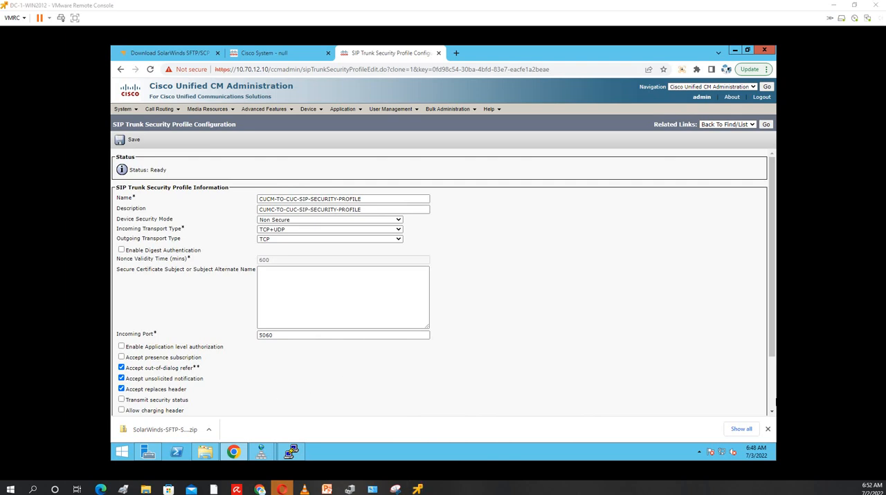
pyautogui.scroll(-2, 385, 391)
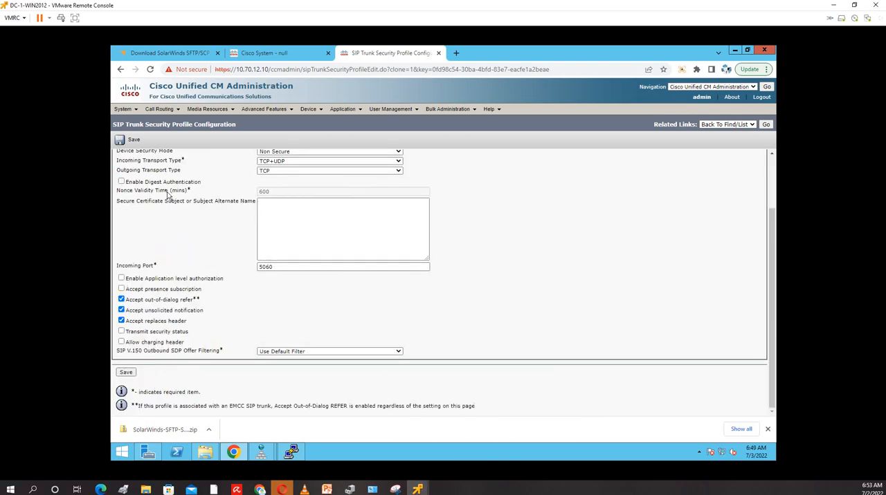
pyautogui.click(129, 141)
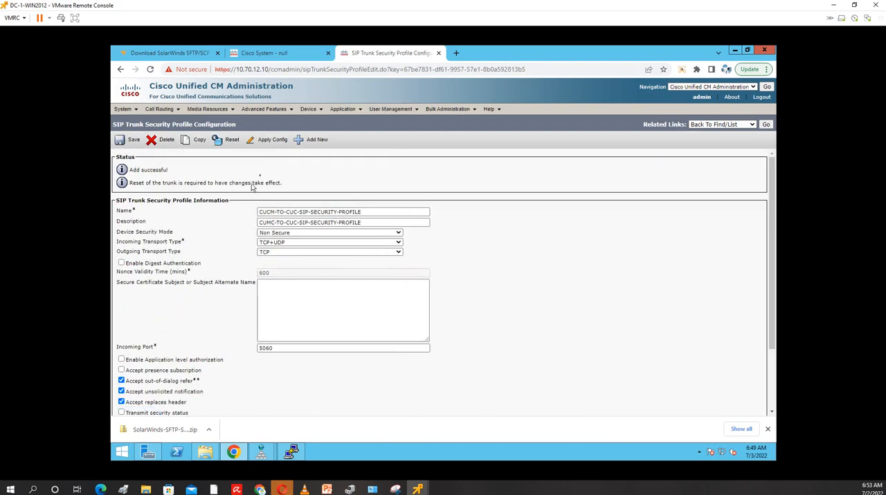
# List all SIP profiles in the device settings and make a copy of the Standard SIP Profile
pyautogui.click(343, 111)
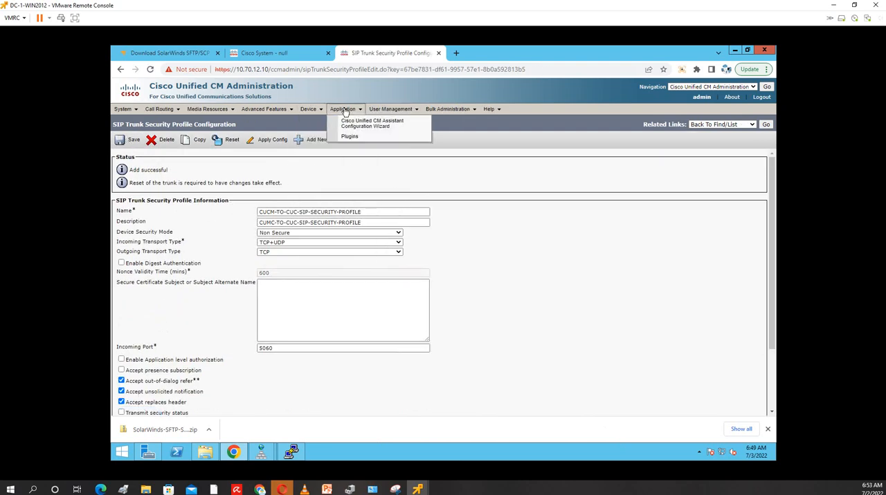
pyautogui.moveTo(310, 111)
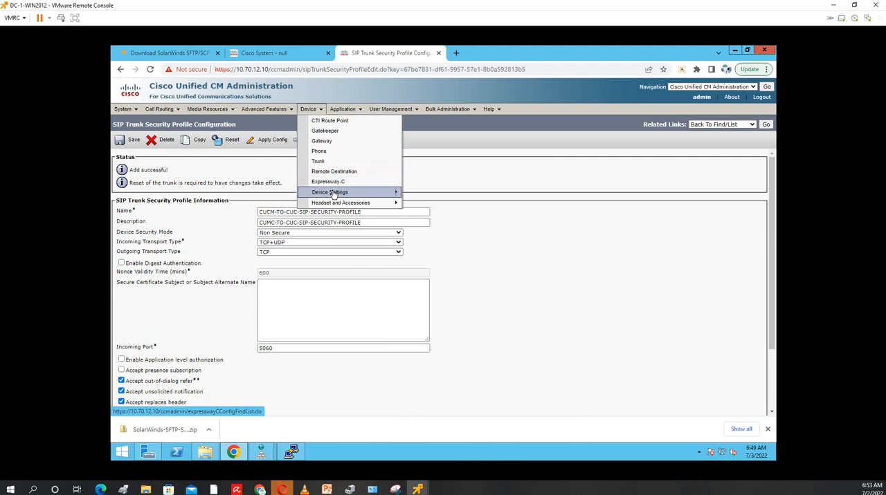
pyautogui.moveTo(335, 193)
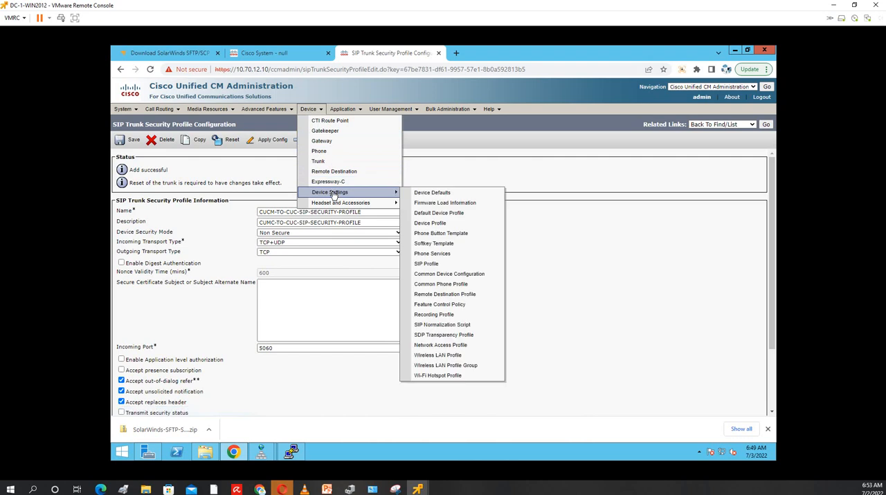
pyautogui.click(439, 265)
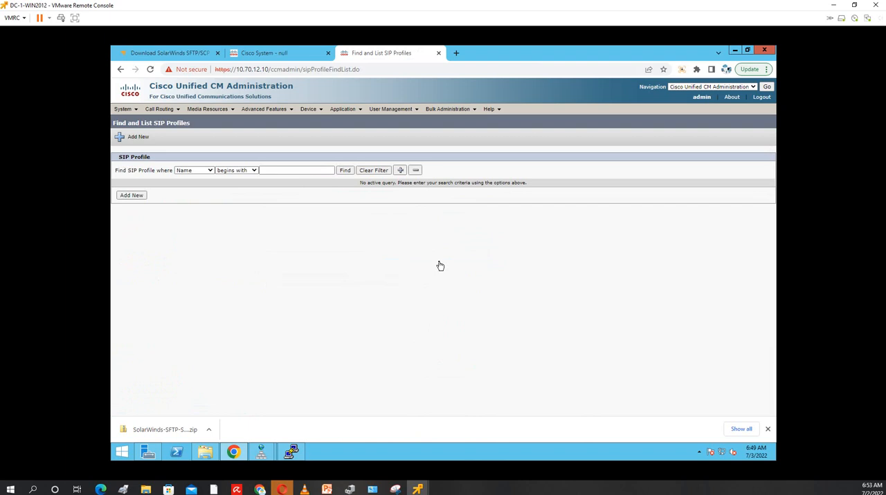
pyautogui.click(342, 172)
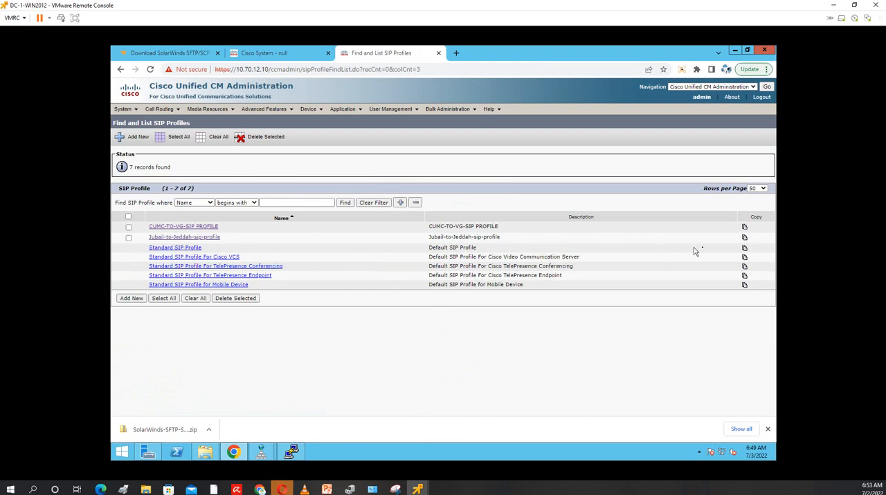
pyautogui.click(745, 250)
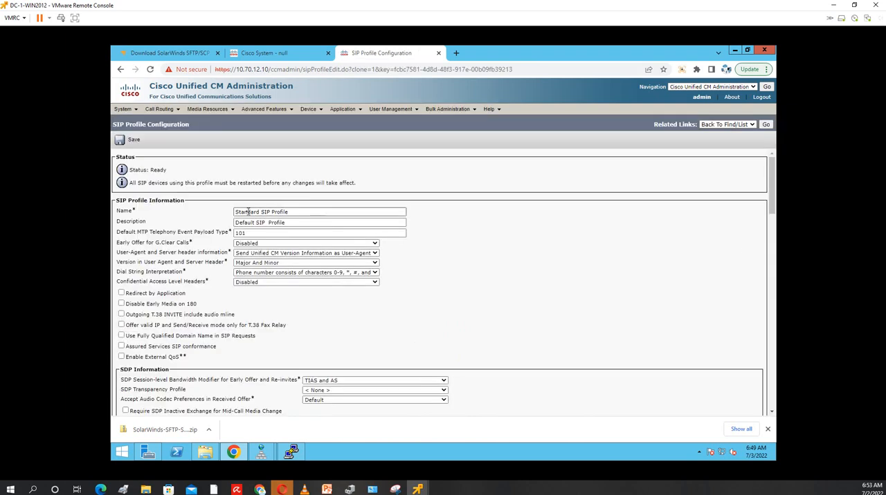
# Name the copied SIP profile CUCM-CUC-SIP Profile and use the same text as its description
pyautogui.moveTo(261, 211); pyautogui.dragTo(172, 215)
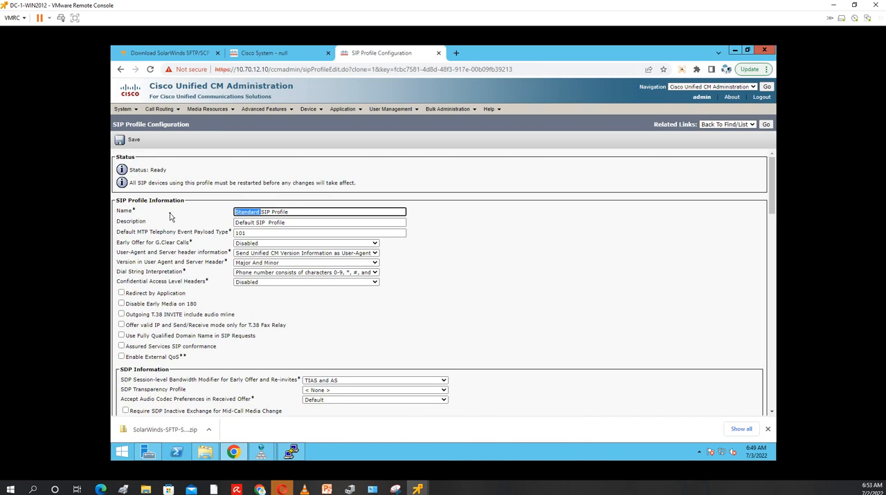
pyautogui.write('CUCM-CUC-')
pyautogui.moveTo(311, 211); pyautogui.dragTo(127, 209)
pyautogui.press('Tab')
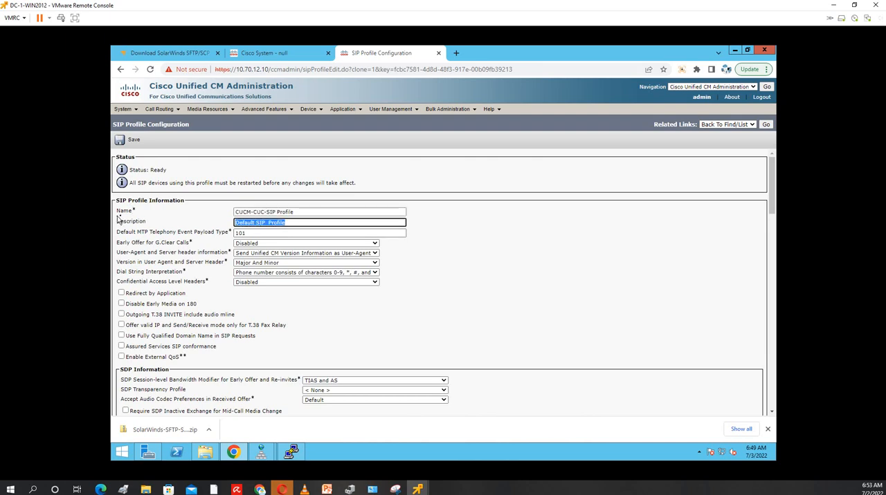
pyautogui.hotkey('ctrl', 'v')
# Enable OPTIONS Ping to monitor destination status for trunks with service type None (Default), and save the SIP profile
pyautogui.scroll(-5, 496, 318)
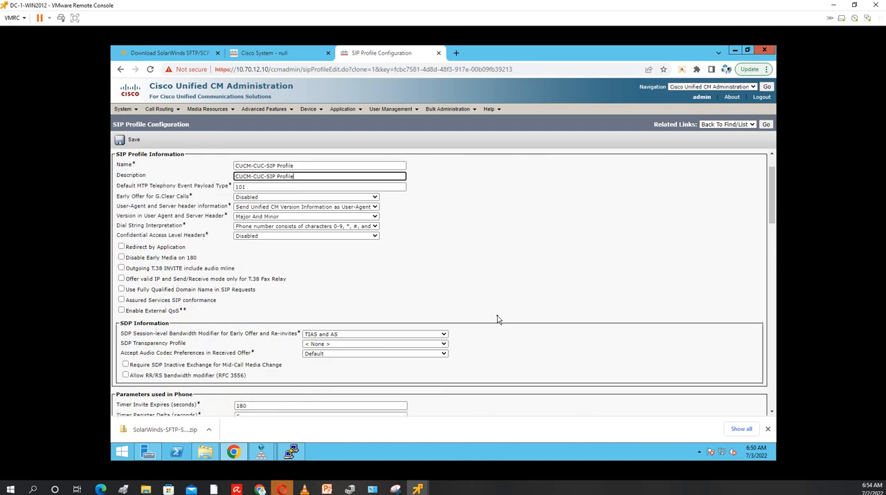
pyautogui.scroll(-3, 496, 318)
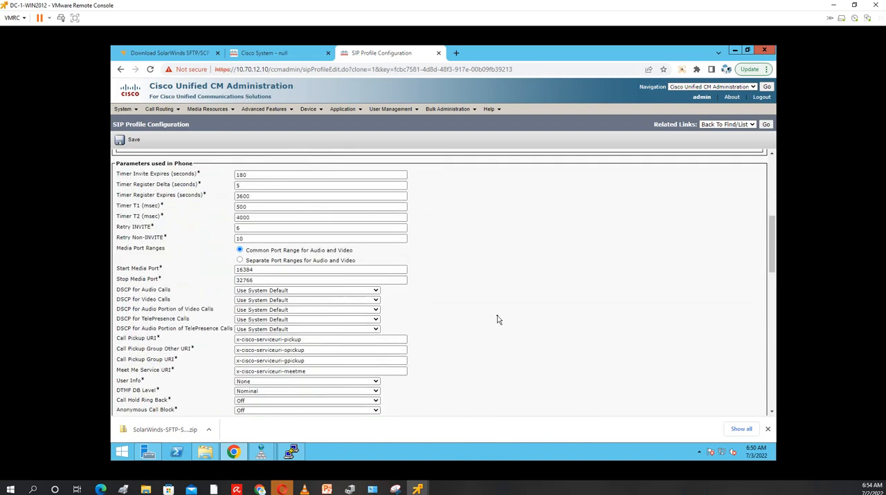
pyautogui.scroll(-3, 496, 319)
pyautogui.scroll(-3, 497, 319)
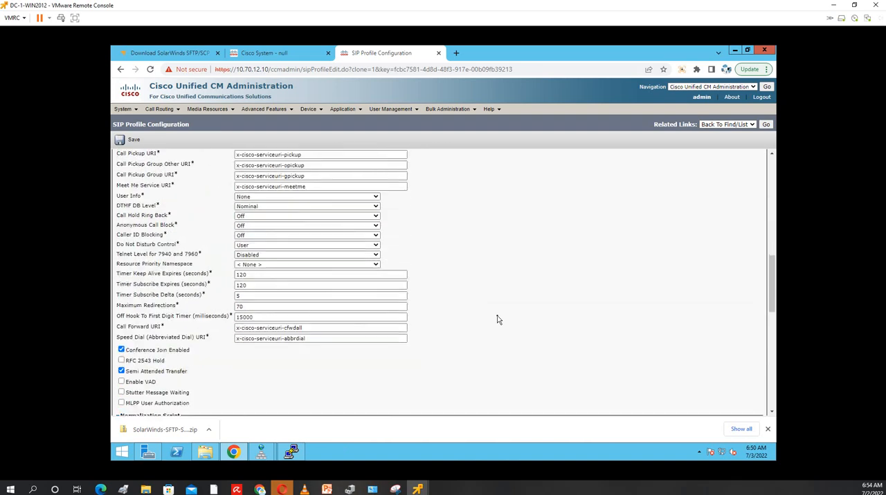
pyautogui.scroll(-6, 496, 319)
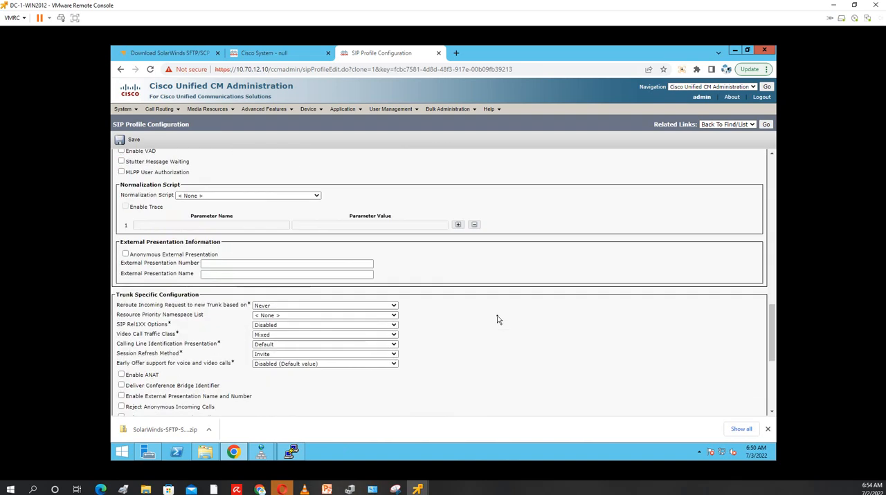
pyautogui.scroll(-5, 496, 319)
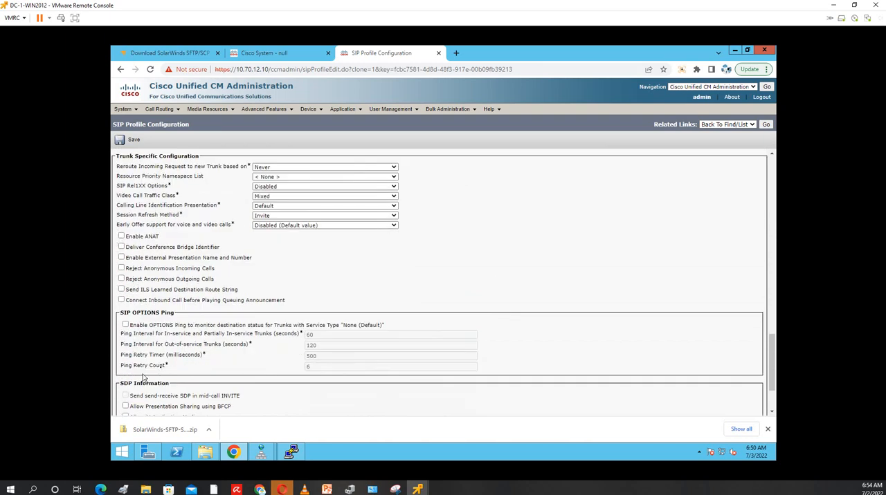
pyautogui.click(126, 326)
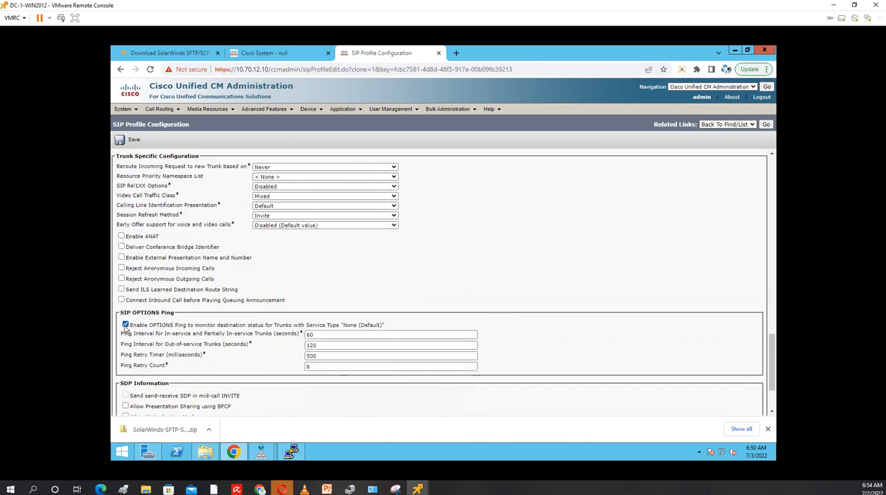
pyautogui.scroll(-3, 580, 296)
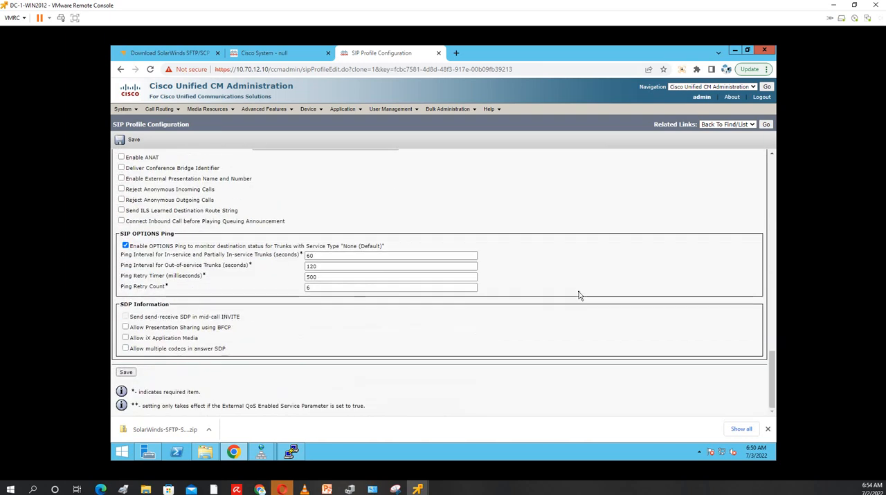
pyautogui.click(126, 373)
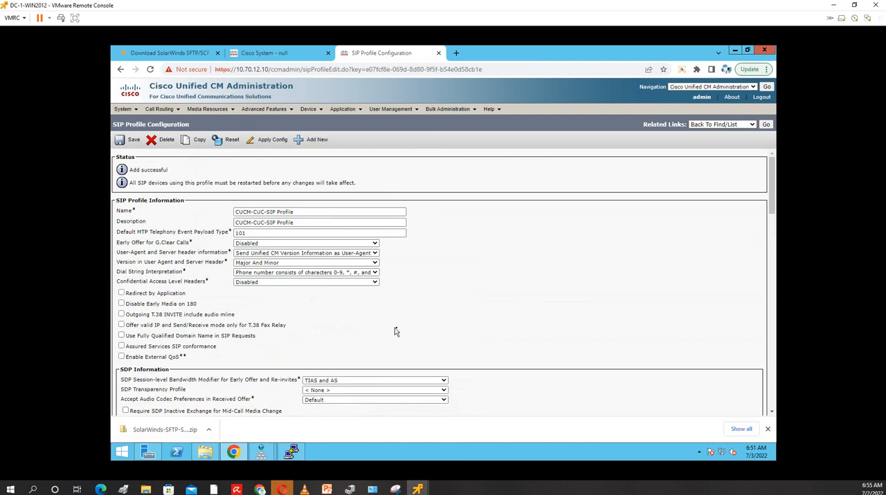
pyautogui.click(126, 143)
# List the existing trunks and start a new SIP Trunk with device protocol SIP and service type None(Default)
pyautogui.moveTo(308, 109)
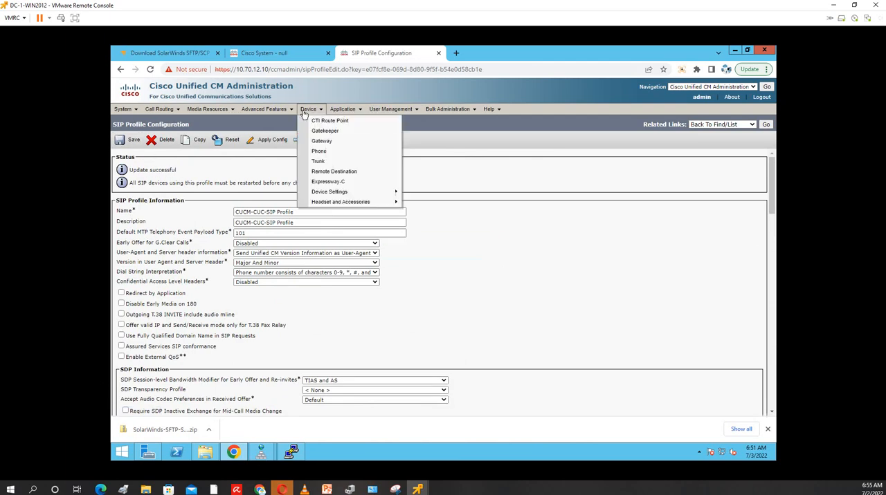
pyautogui.click(320, 163)
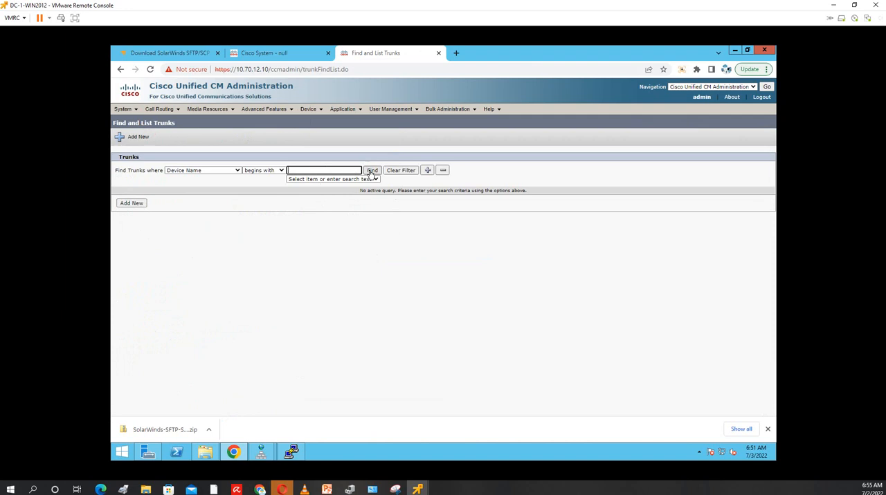
pyautogui.click(373, 172)
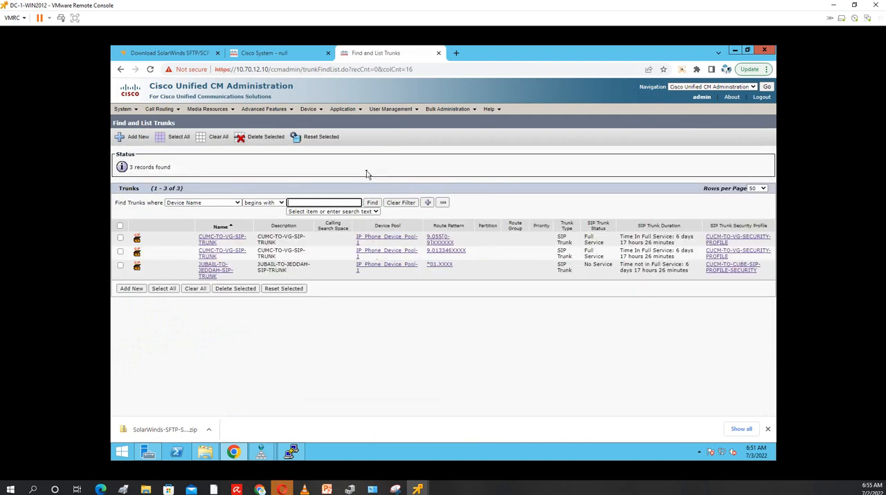
pyautogui.click(131, 289)
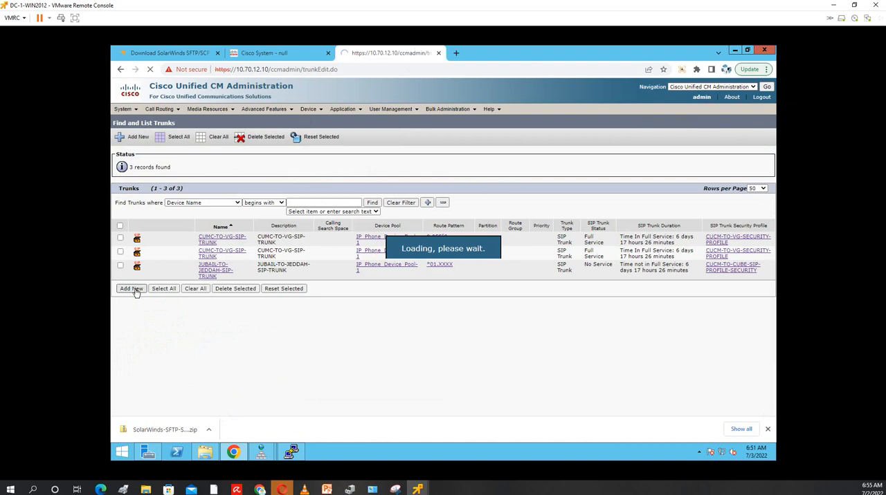
pyautogui.click(216, 199)
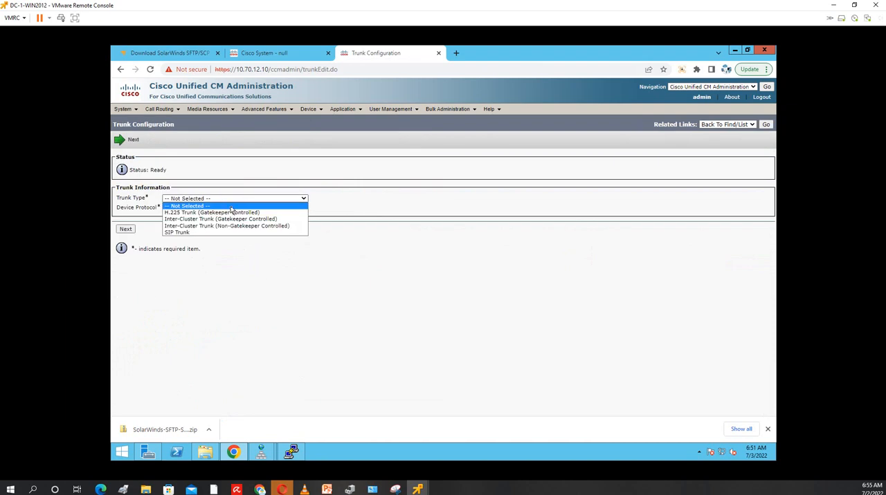
pyautogui.click(223, 233)
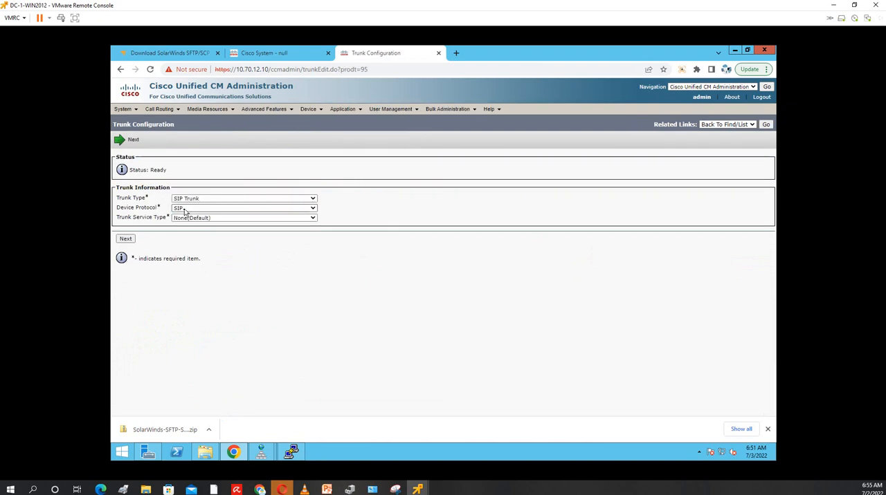
pyautogui.click(125, 239)
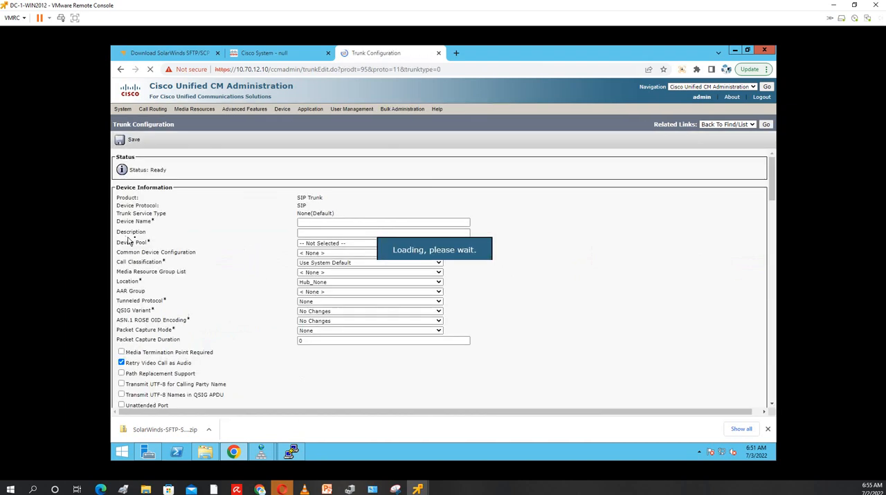
# Name the new SIP trunk SIPTRUNK-TO-CUC and use the same text as its description
pyautogui.click(324, 223)
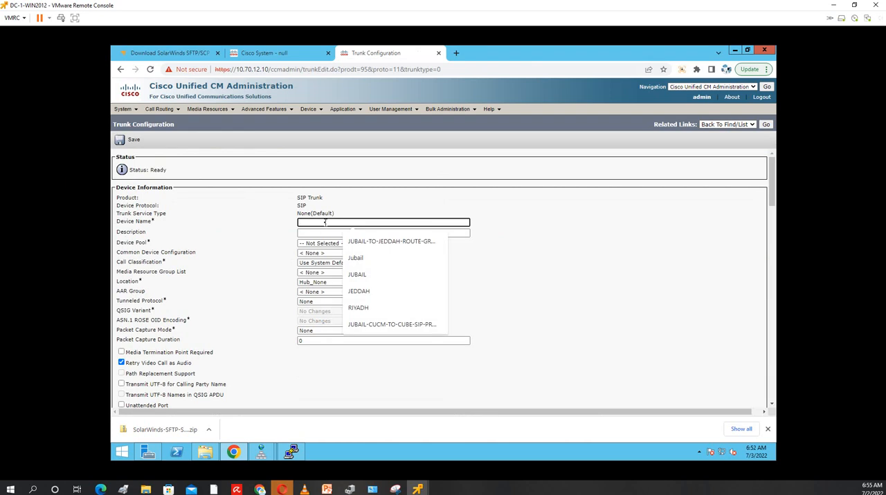
pyautogui.write('SIP')
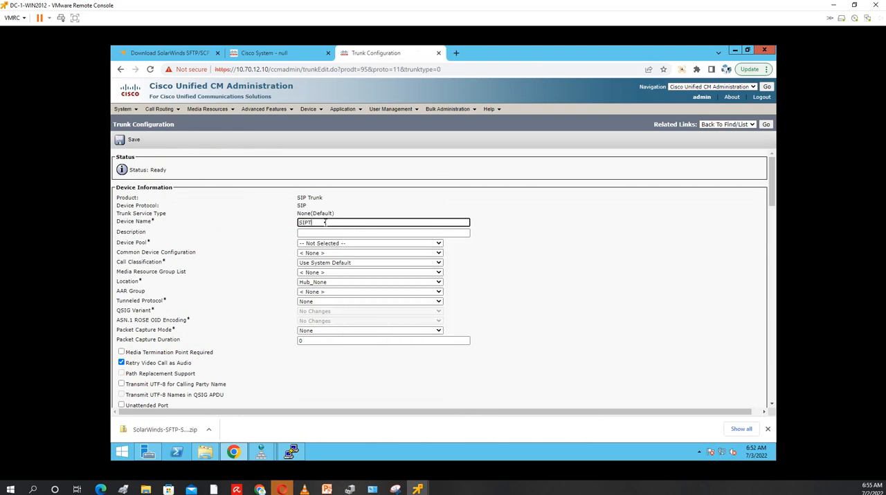
pyautogui.write('TRN')
pyautogui.write('UN')
pyautogui.write('K-TO CUC')
pyautogui.write('-C')
pyautogui.click(638, 301)
# Enable Run On All Active Unified CM Nodes for the trunk
pyautogui.scroll(-1, 639, 300)
pyautogui.scroll(-5, 638, 300)
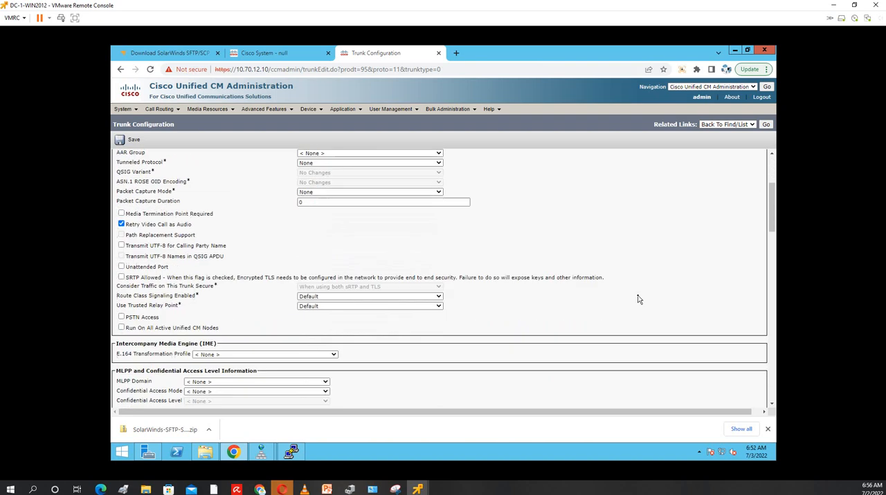
pyautogui.scroll(-1, 639, 300)
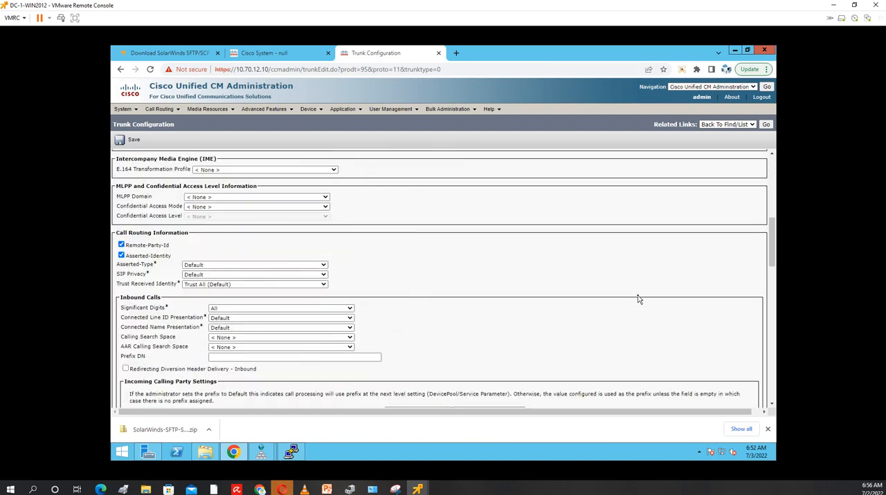
pyautogui.scroll(-3, 620, 297)
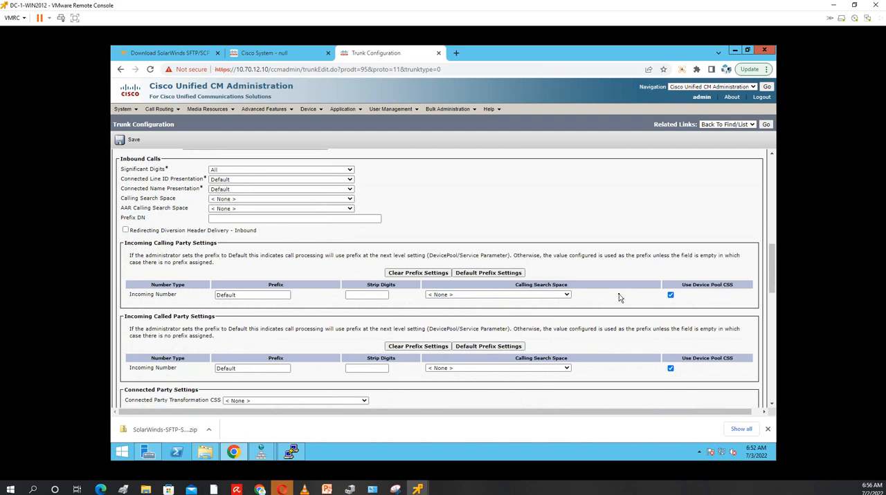
pyautogui.scroll(5, 620, 297)
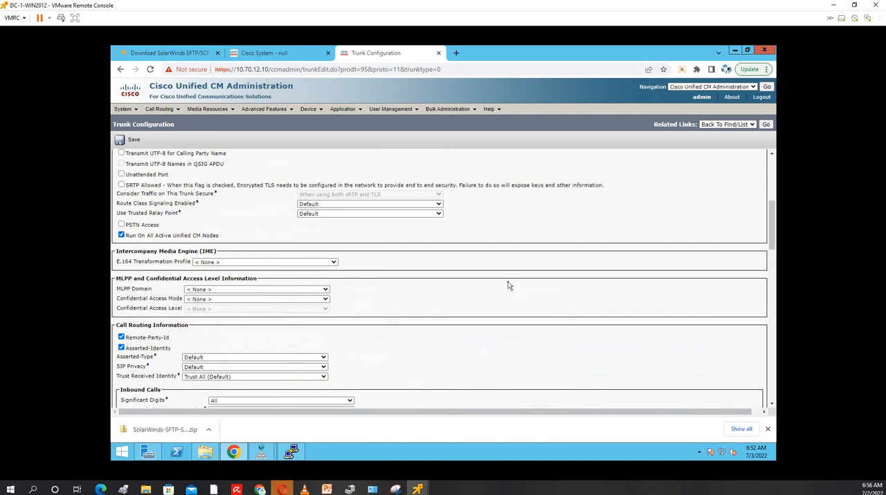
# Assign the trunk to device pool IP_Phone_Device_Pool-1 and set its location to Jubail
pyautogui.scroll(-2, 498, 301)
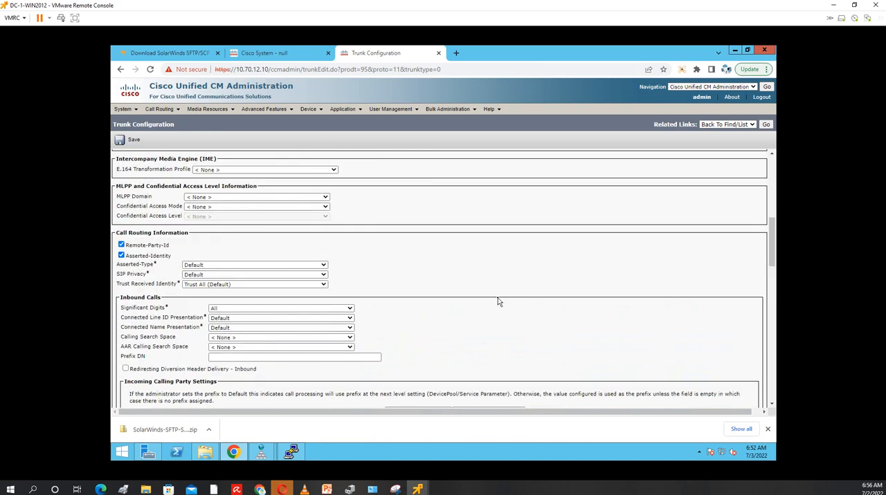
pyautogui.scroll(-1, 497, 301)
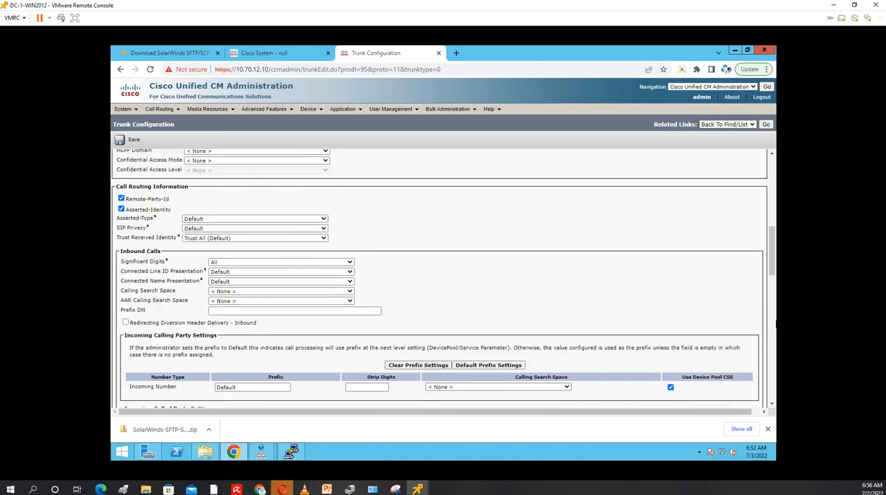
pyautogui.scroll(8, 774, 322)
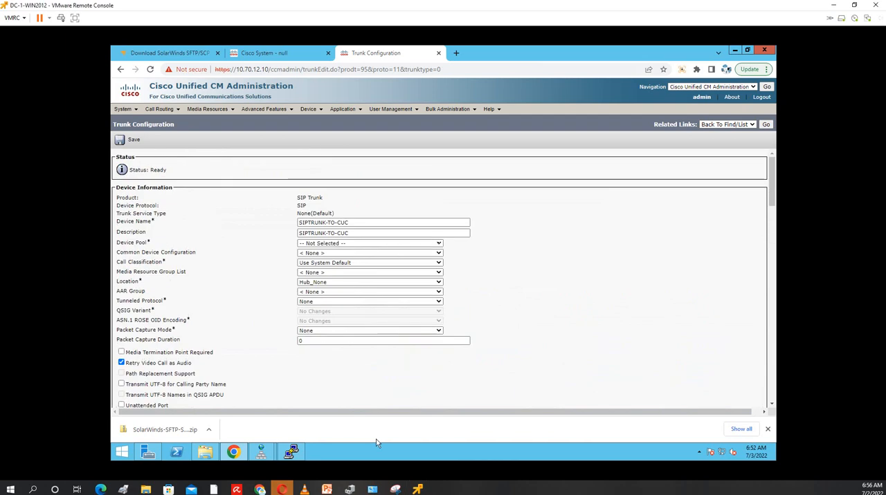
pyautogui.click(439, 243)
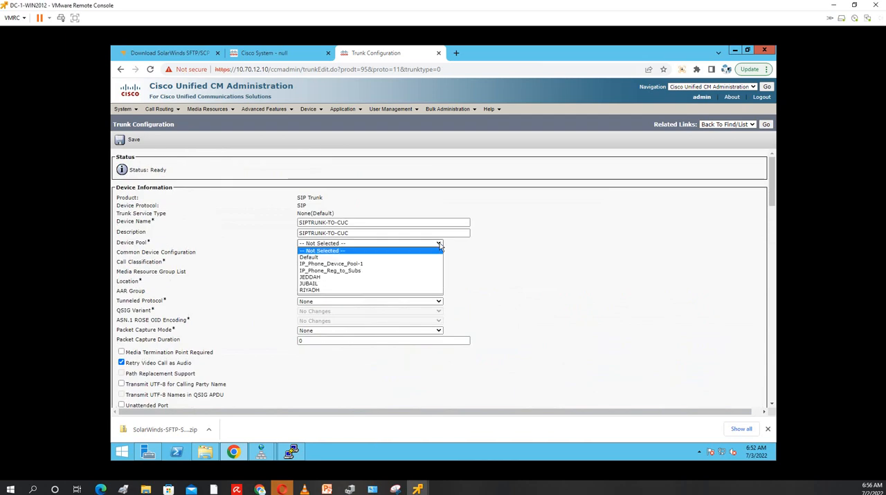
pyautogui.click(389, 267)
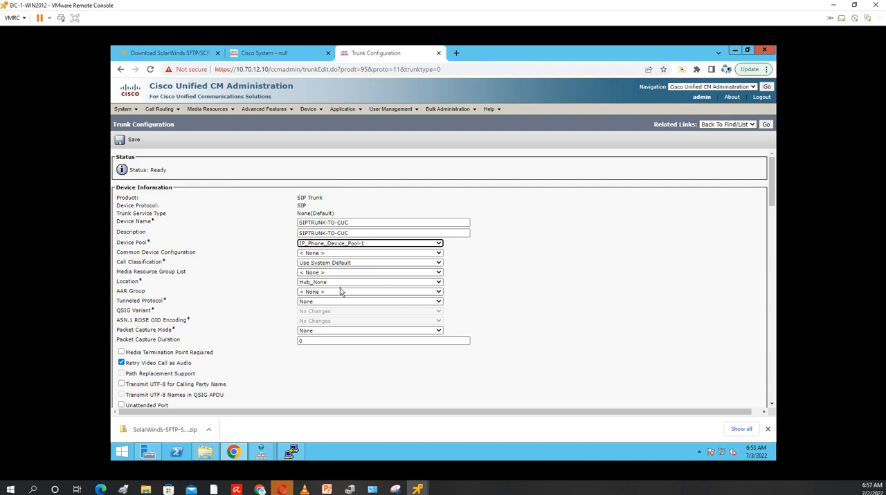
pyautogui.click(340, 284)
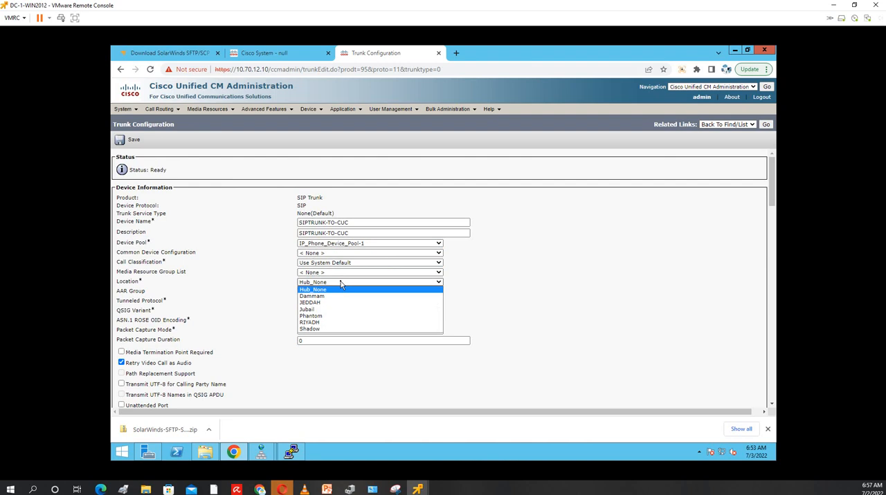
pyautogui.click(325, 309)
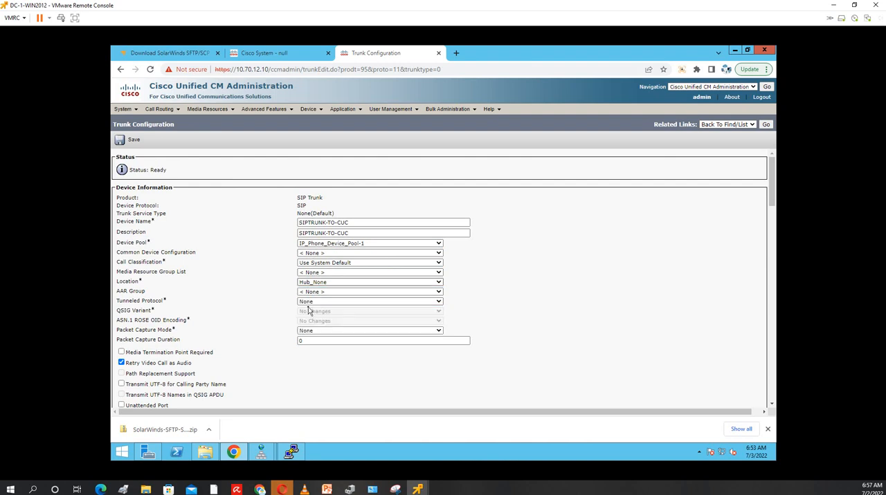
# Set the trunk's common device configuration to JUBAIL-COMMON-DEVICE-CONFIG
pyautogui.click(336, 274)
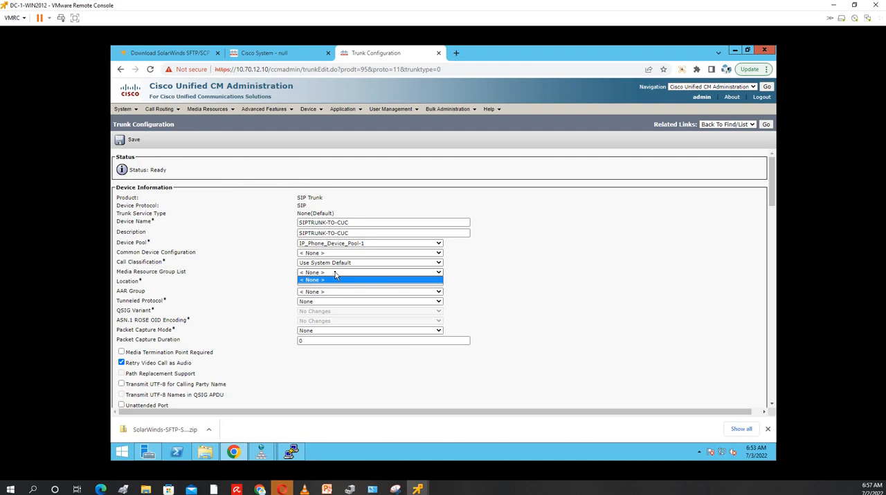
pyautogui.click(337, 253)
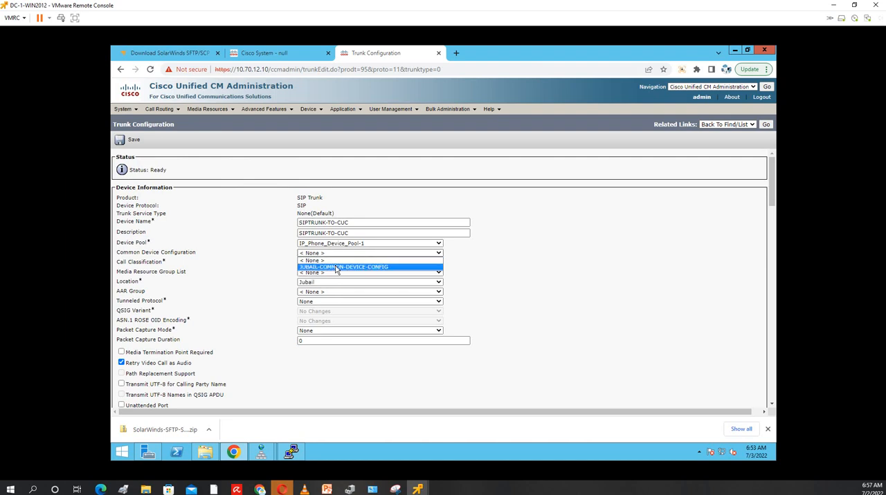
pyautogui.click(335, 268)
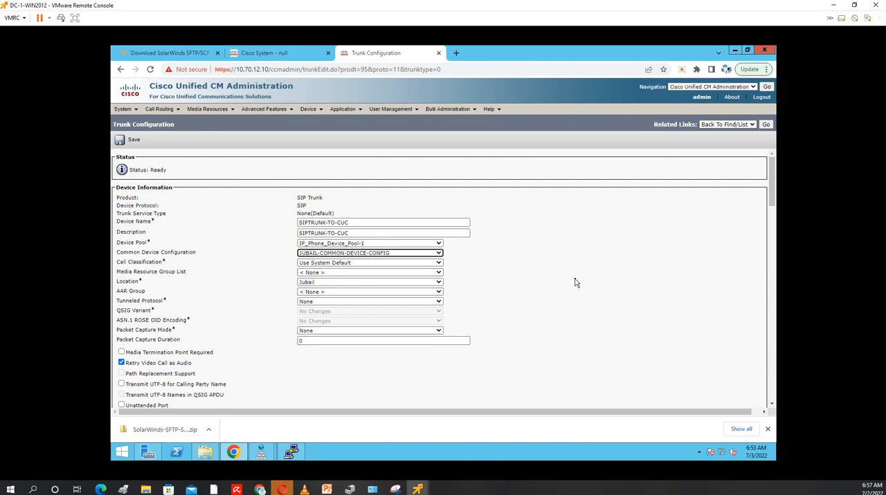
# Enable Redirecting Diversion Header Delivery for both inbound and outbound calls on the trunk
pyautogui.scroll(-10, 574, 282)
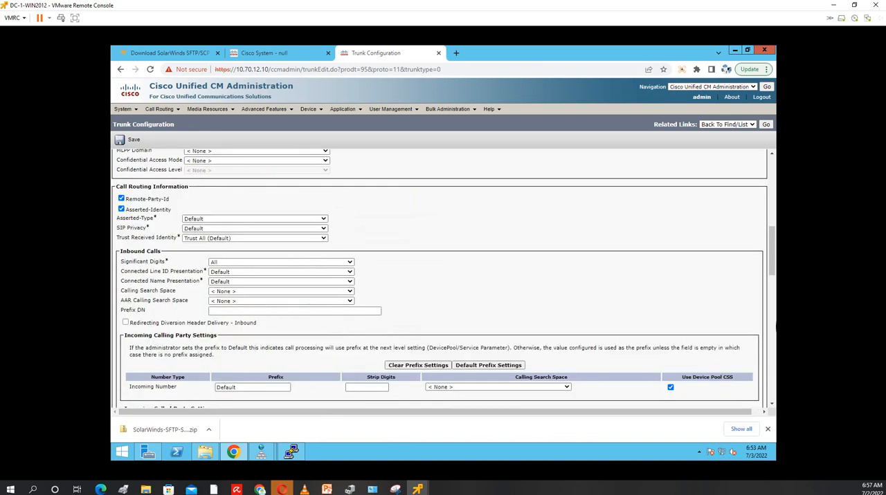
pyautogui.click(125, 323)
pyautogui.scroll(-4, 484, 308)
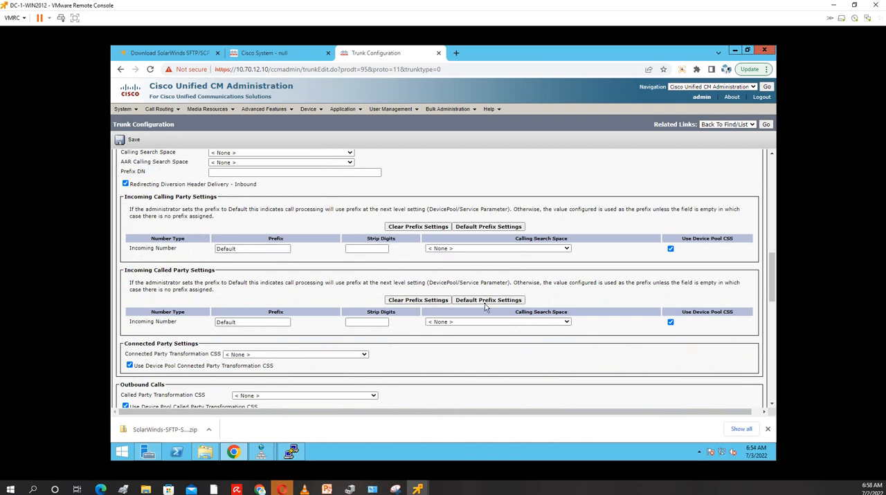
pyautogui.scroll(-1, 484, 307)
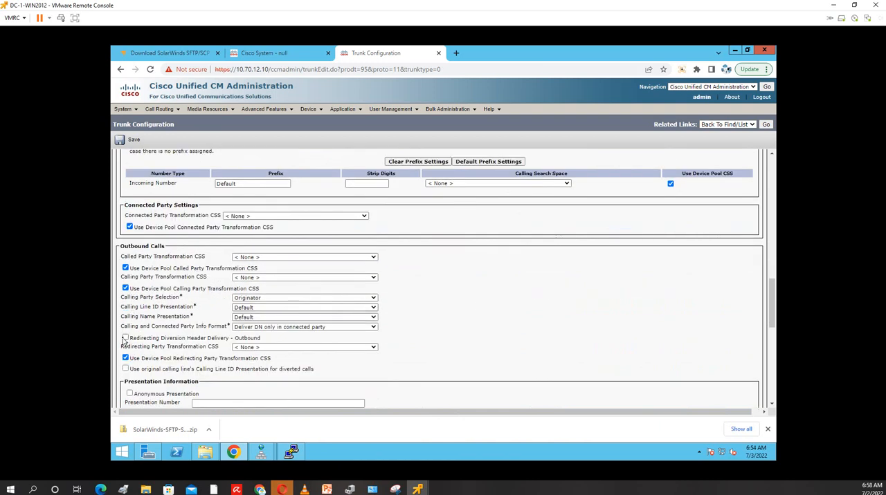
pyautogui.click(125, 338)
# Enter 10.70.12.12 as the trunk's first SIP destination address
pyautogui.scroll(-3, 435, 328)
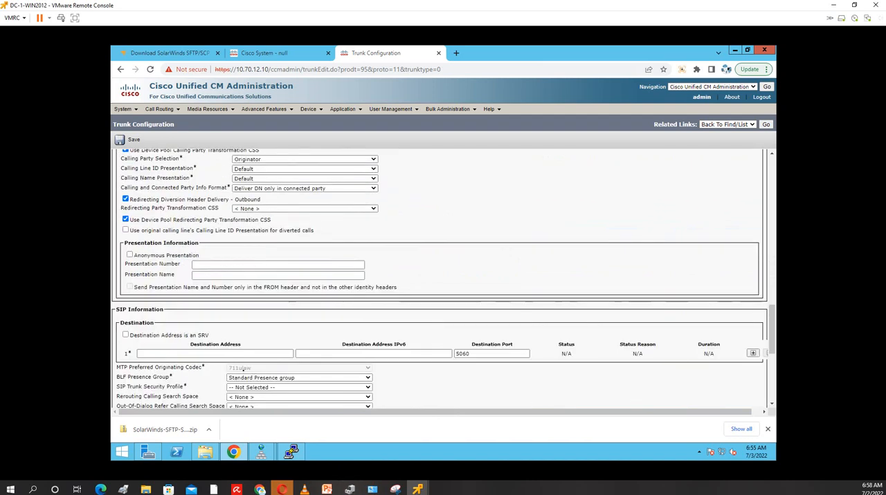
pyautogui.click(165, 353)
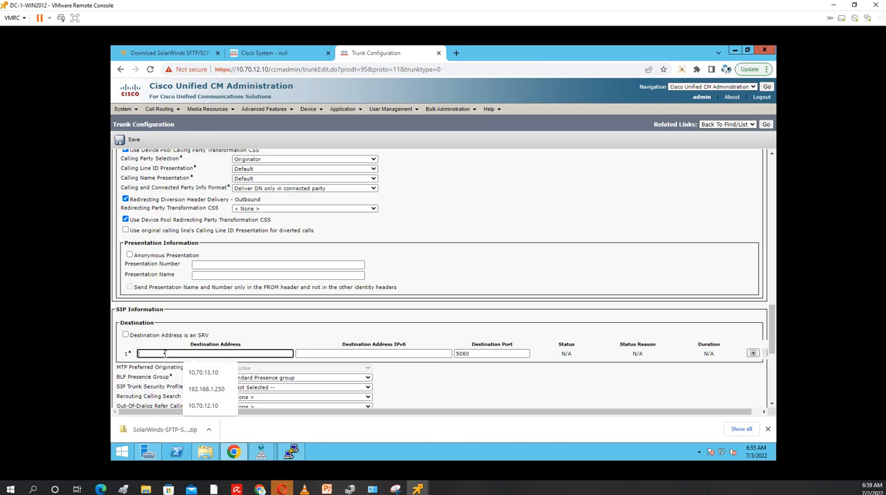
pyautogui.write('10.7')
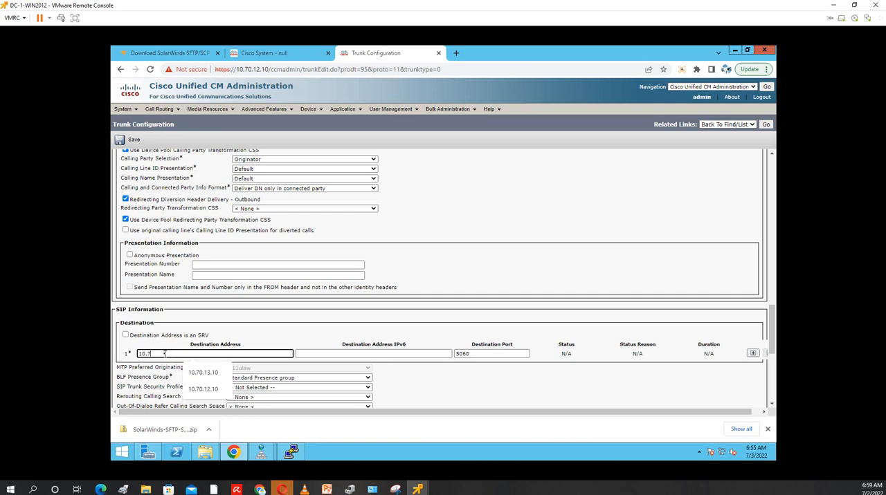
pyautogui.write('0.12.12')
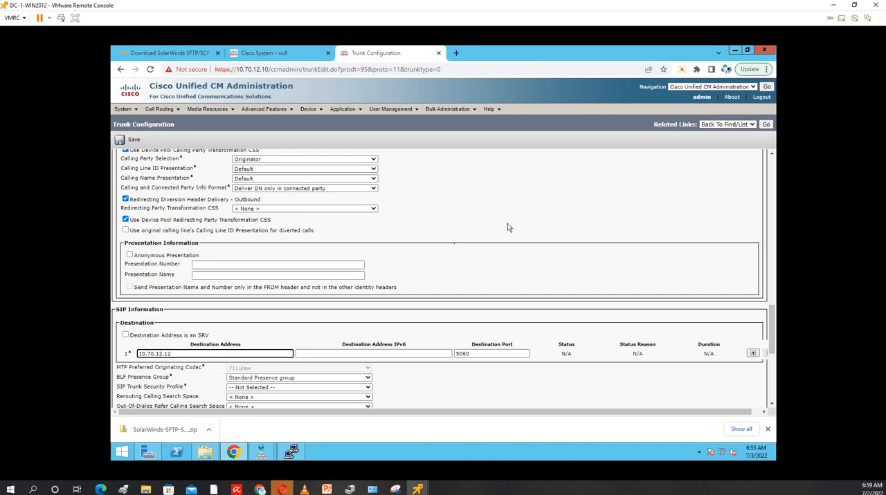
pyautogui.click(292, 326)
# Set the SIP trunk security profile to CUCM-TO-CUC-SIP-SECURITY-PROFILE
pyautogui.scroll(-2, 291, 326)
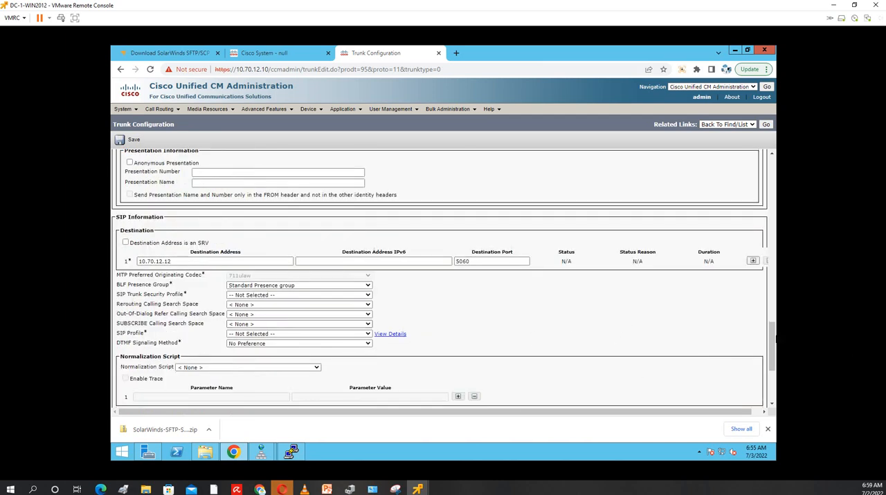
pyautogui.click(276, 296)
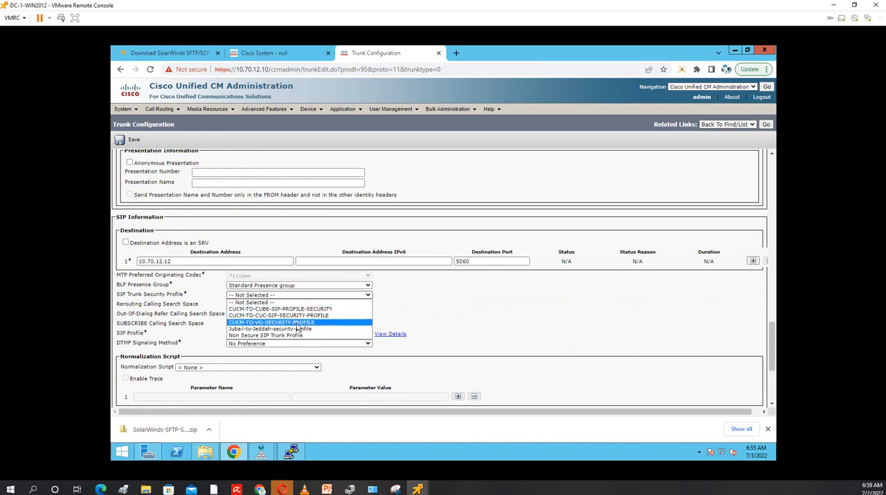
pyautogui.click(296, 317)
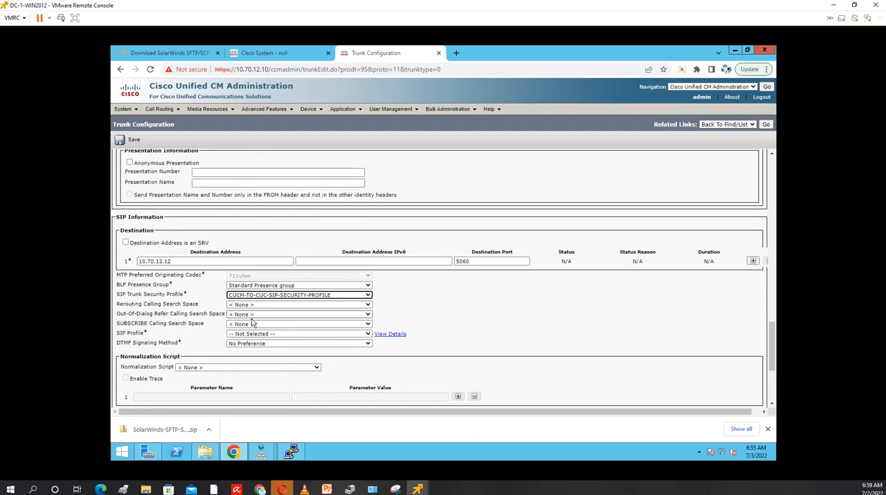
# Set the SUBSCRIBE calling search space to Internal_Calling_Search_Space_Jubail and the SIP profile to CUCM-CUC-SIP Profile
pyautogui.click(255, 325)
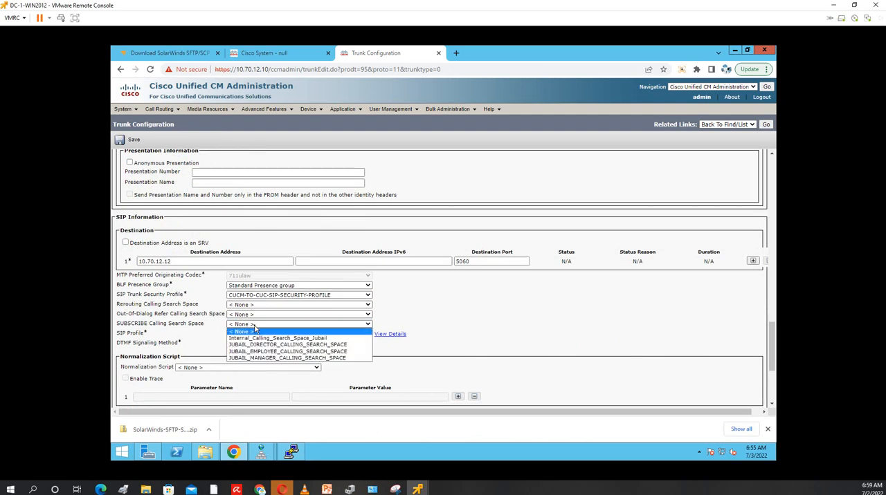
pyautogui.click(266, 339)
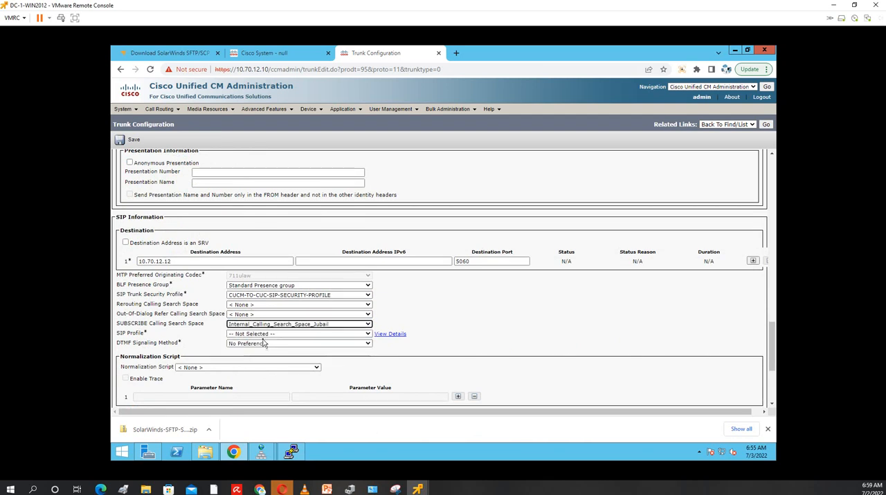
pyautogui.click(259, 335)
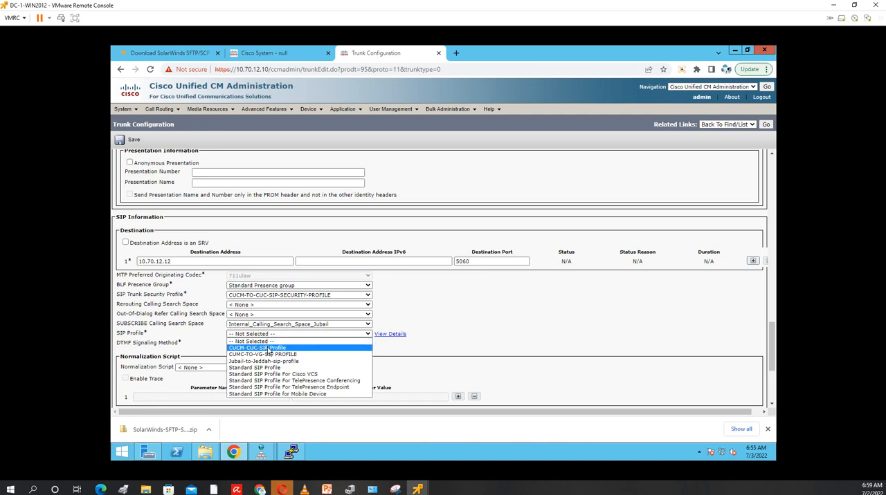
pyautogui.click(268, 350)
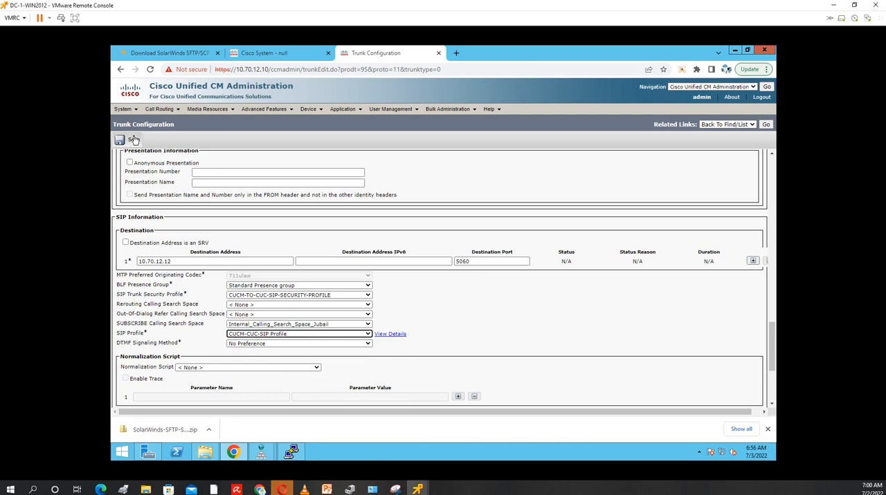
# Save the SIPTRUNK-TO-CUC trunk, acknowledge the reset notice, and reset the trunk
pyautogui.scroll(15, 269, 203)
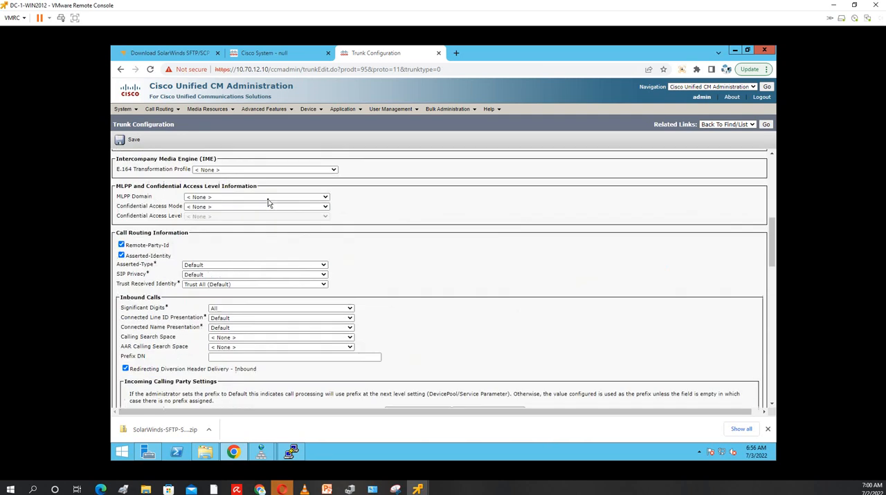
pyautogui.click(130, 140)
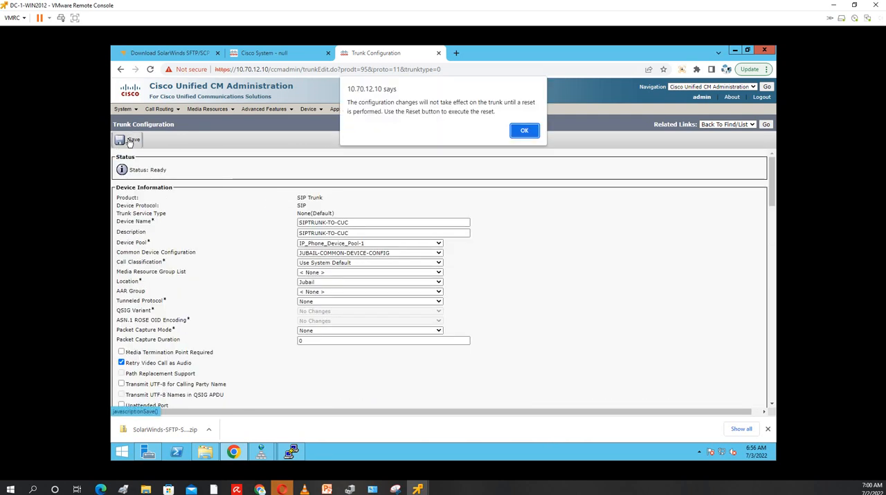
pyautogui.click(525, 132)
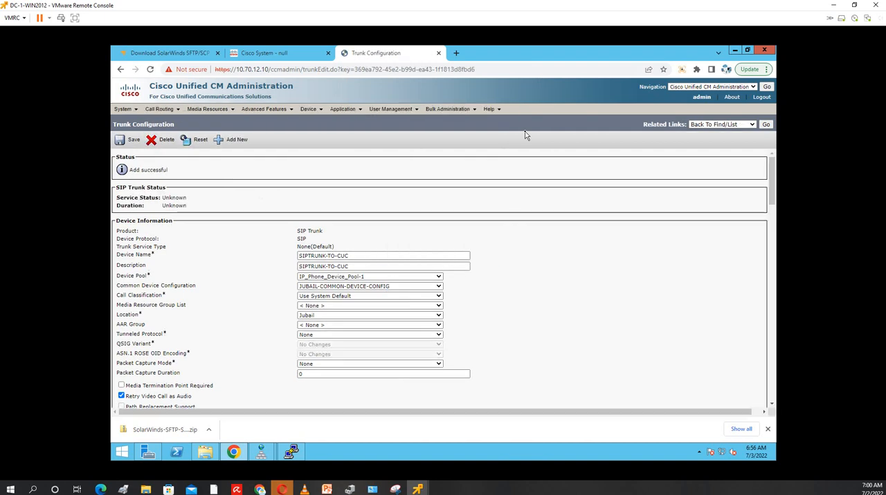
pyautogui.click(193, 140)
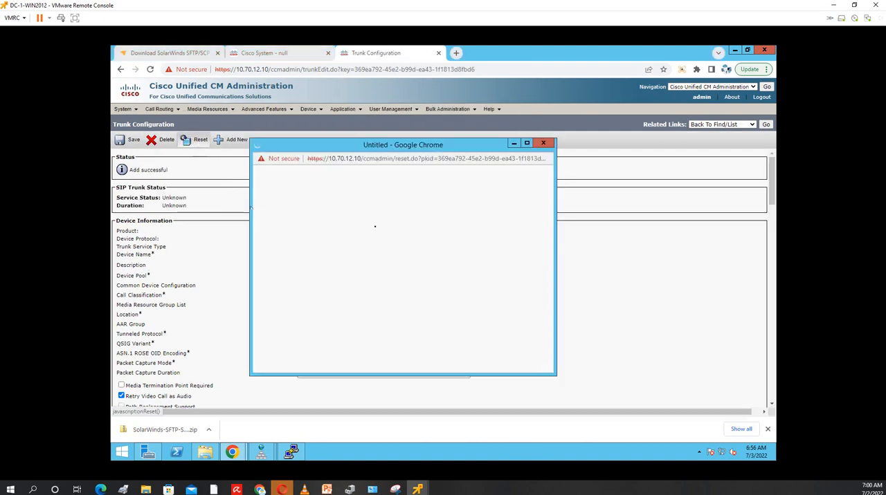
pyautogui.click(269, 332)
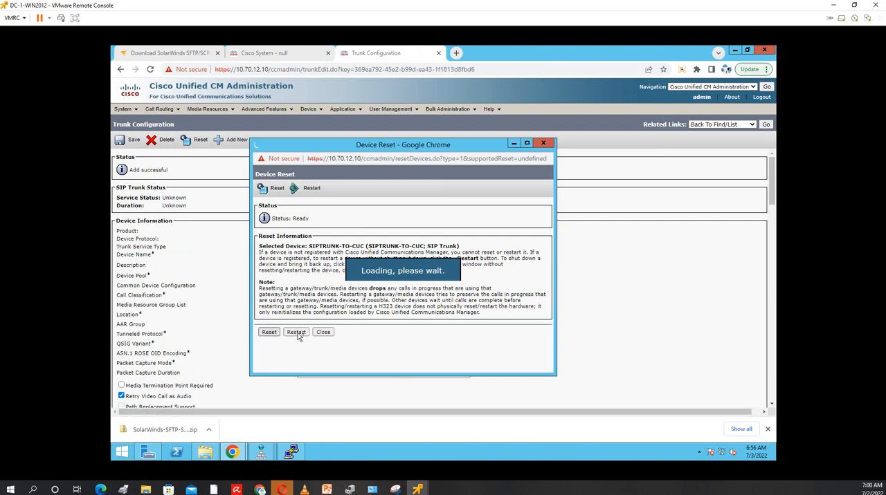
pyautogui.click(323, 332)
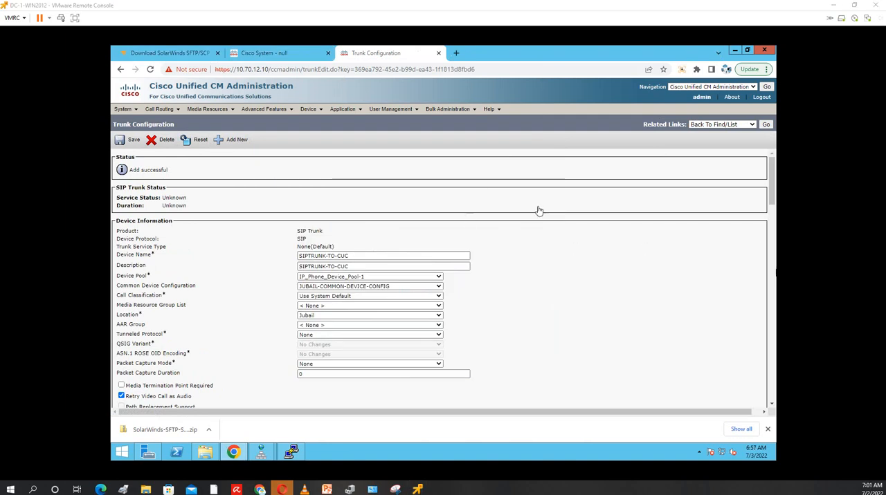
# Add a new voice mail pilot with number 2222 and calling search space Internal_Calling_Search_Space_Jubail
pyautogui.moveTo(263, 110)
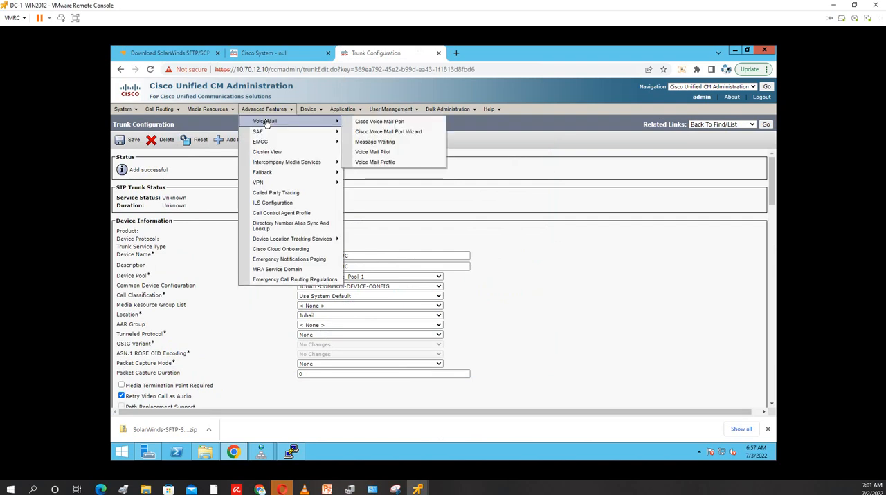
pyautogui.click(406, 155)
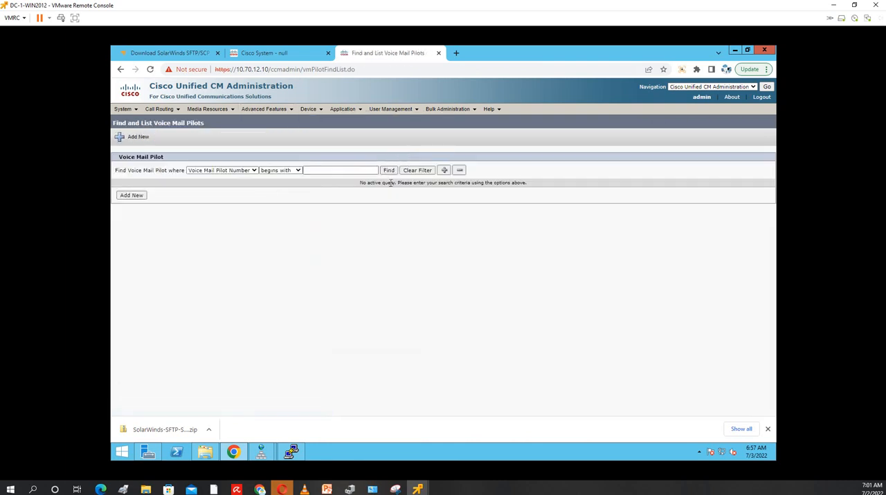
pyautogui.click(390, 172)
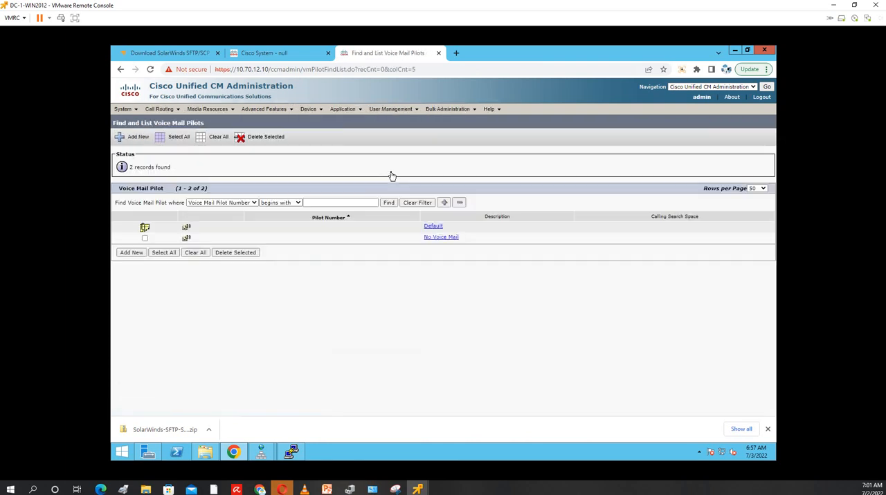
pyautogui.click(131, 253)
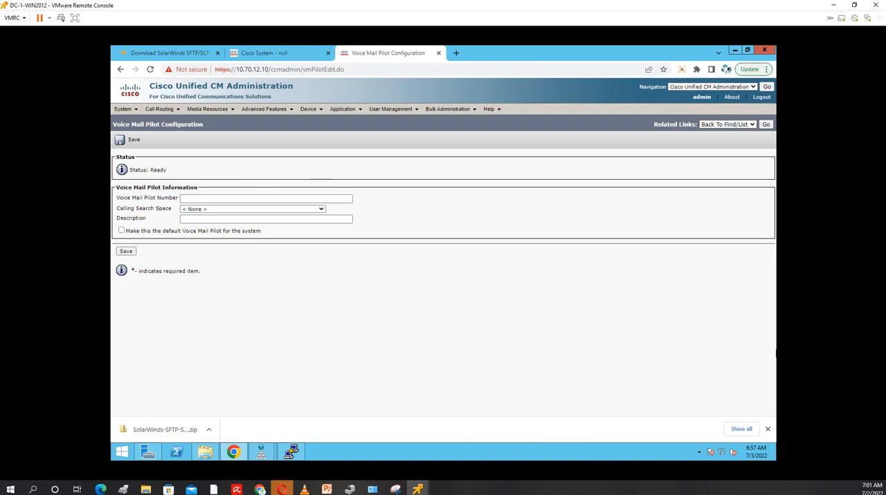
pyautogui.click(192, 199)
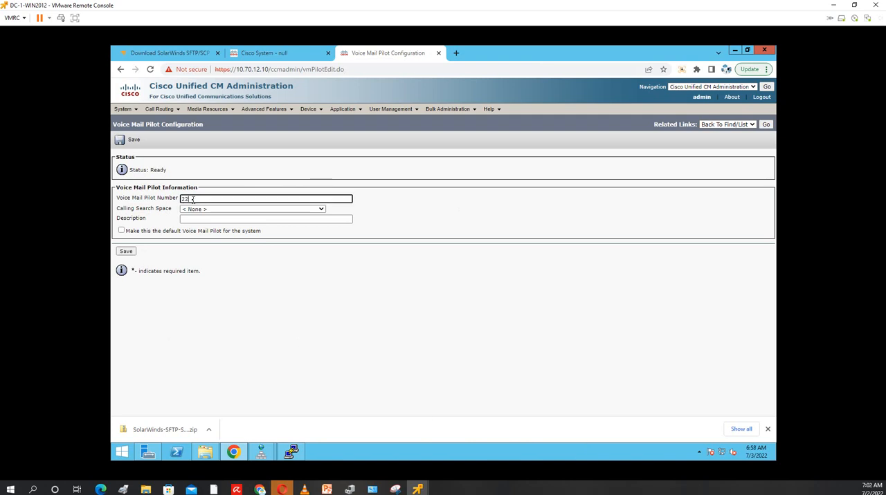
pyautogui.click(213, 209)
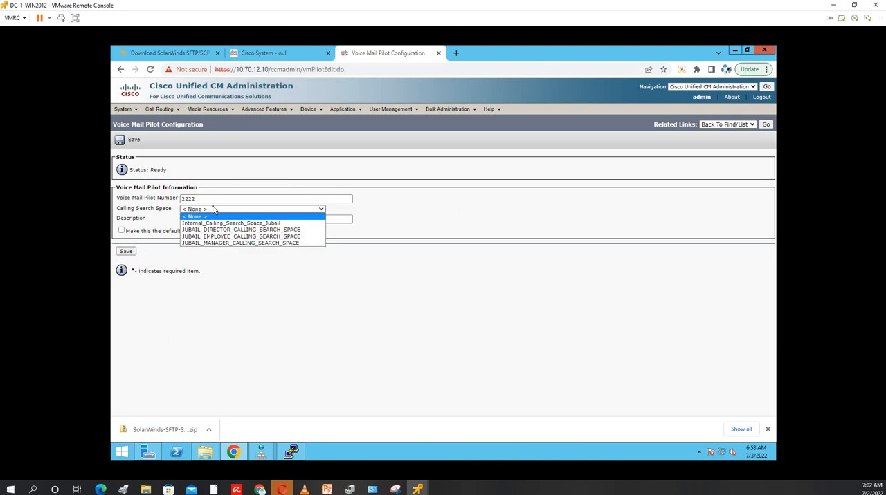
pyautogui.click(226, 224)
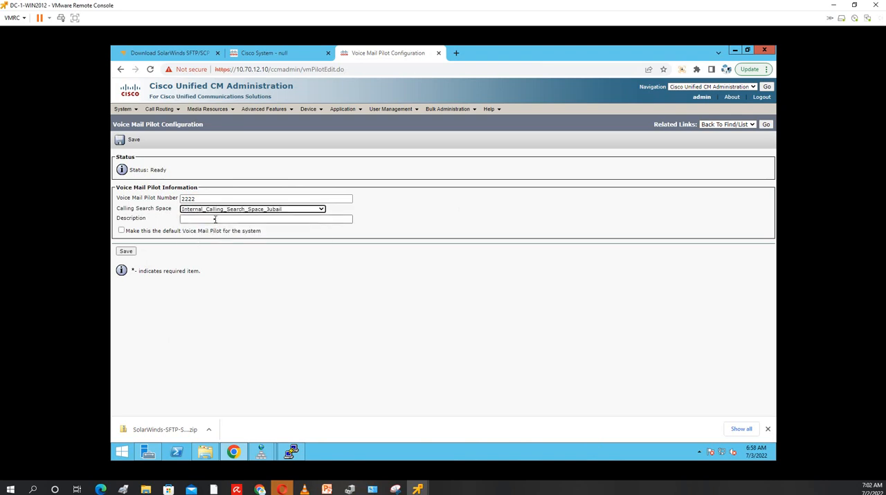
# Describe the pilot as VM Pilot, make it the system's default voice mail pilot, and save it
pyautogui.click(213, 220)
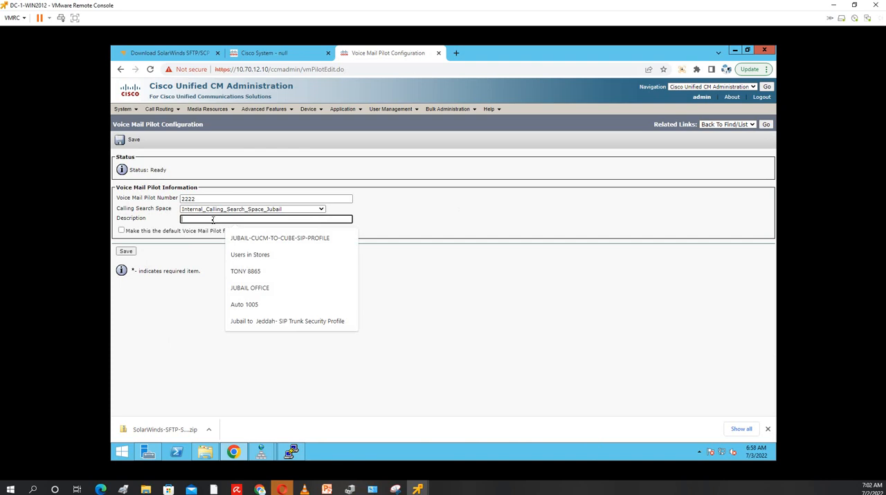
pyautogui.write('v')
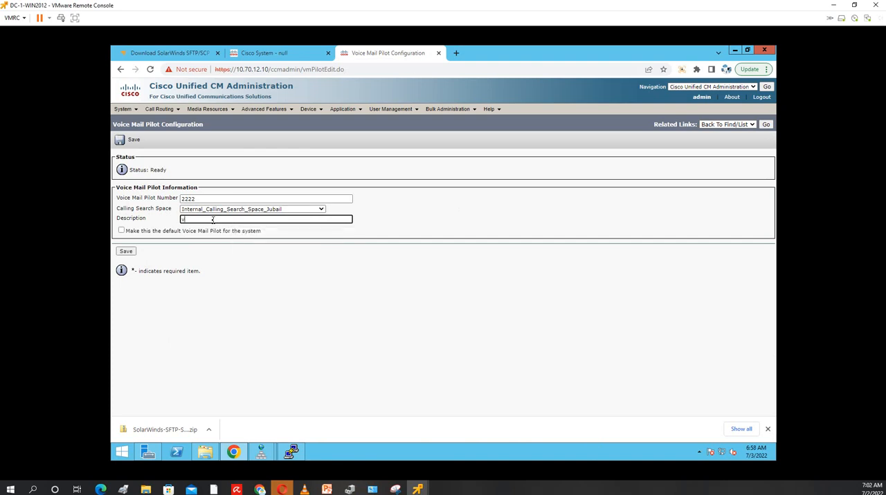
pyautogui.write('VM Pilot')
pyautogui.click(122, 232)
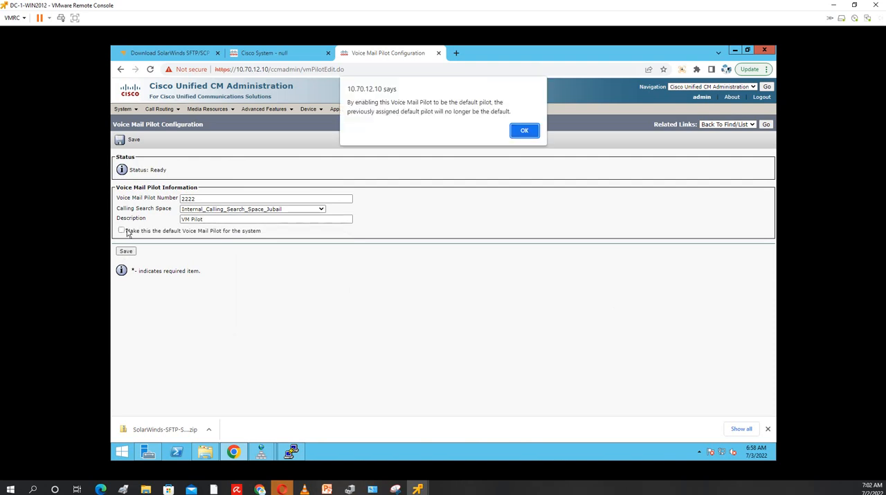
pyautogui.press('Return')
pyautogui.click(127, 252)
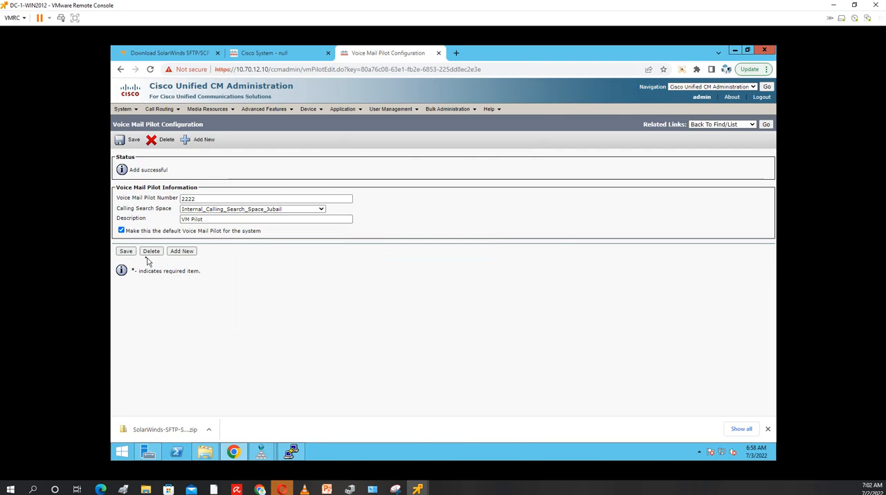
pyautogui.click(126, 252)
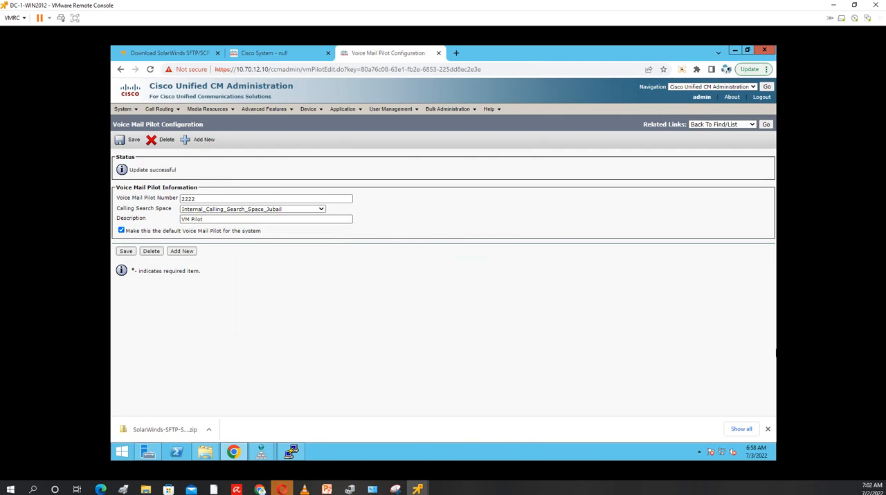
# Add a new voice mail profile named VM-Profile
pyautogui.moveTo(313, 113)
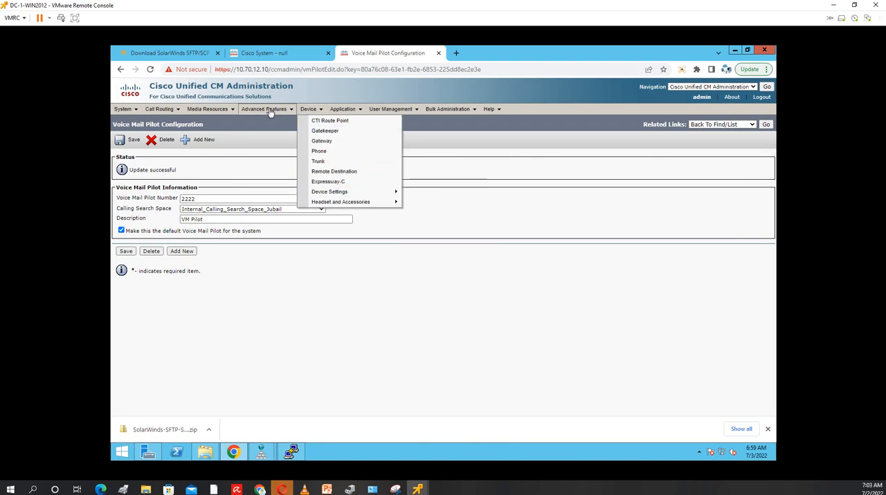
pyautogui.moveTo(265, 113)
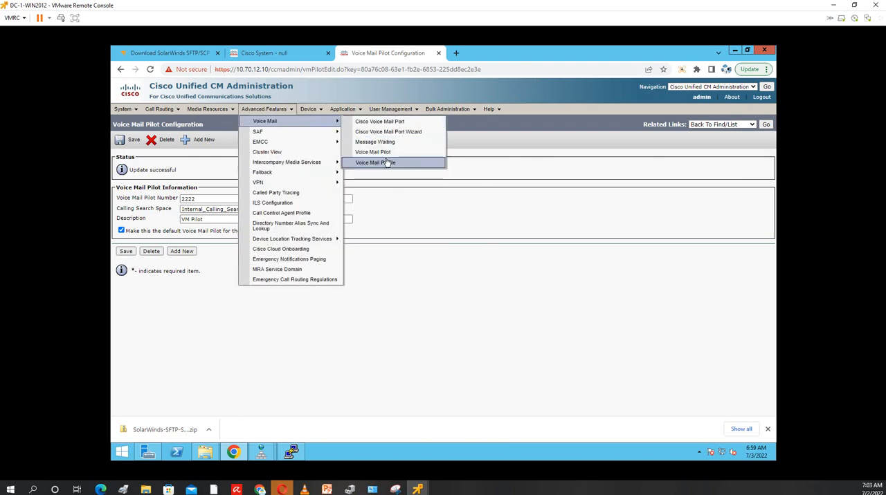
pyautogui.click(386, 163)
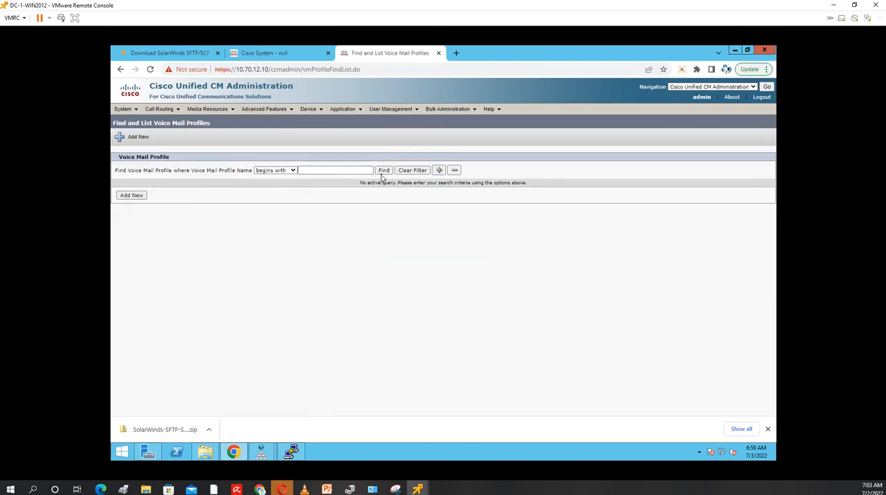
pyautogui.click(385, 171)
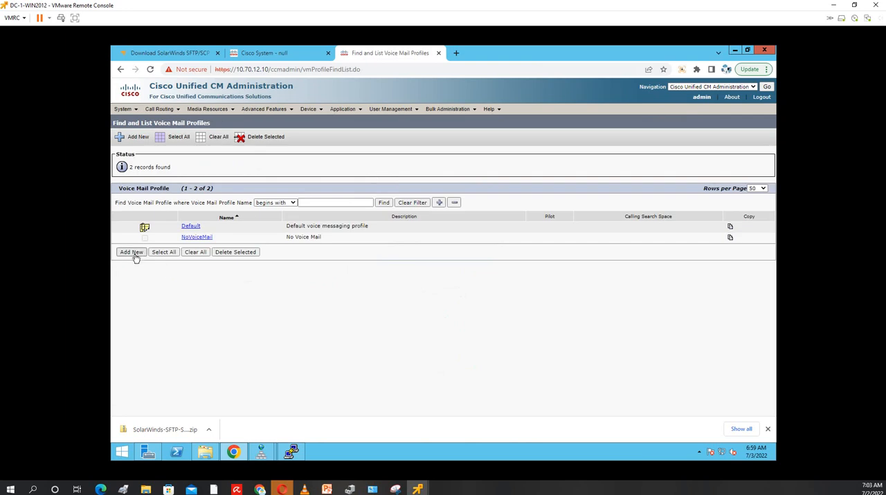
pyautogui.click(134, 253)
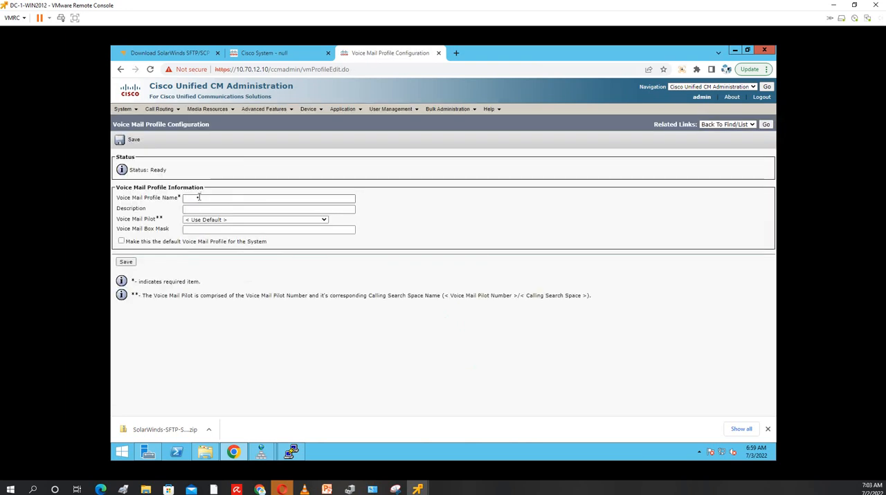
pyautogui.click(198, 199)
pyautogui.write('VM-')
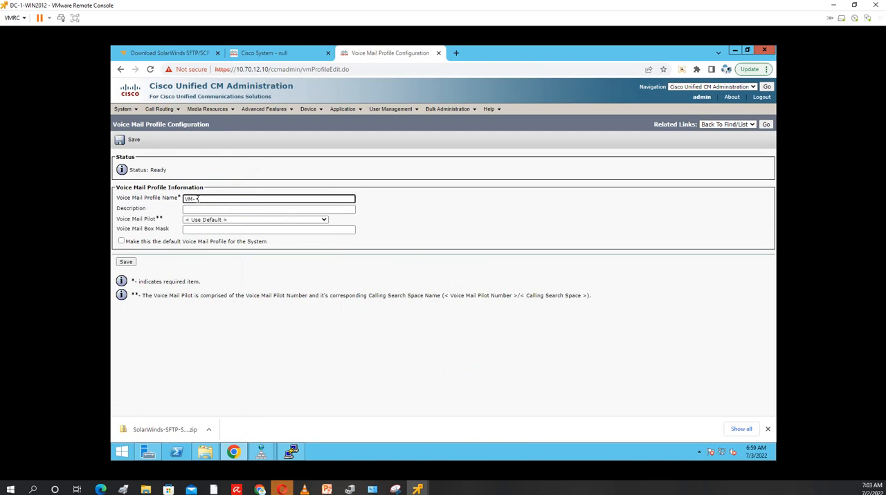
pyautogui.write('Profile')
# Assign pilot 2222/Internal_Calling_Search_Space_Jubail to the profile, make it the system default voice mail profile, and save it
pyautogui.click(323, 222)
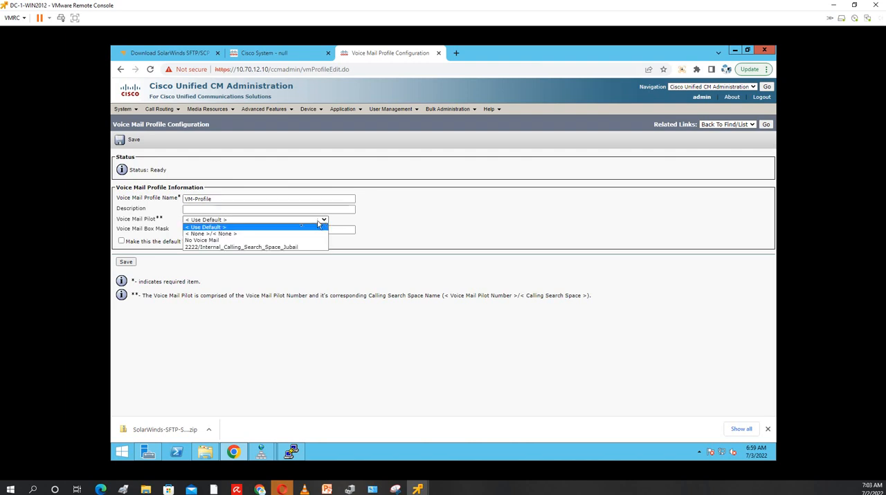
pyautogui.click(236, 247)
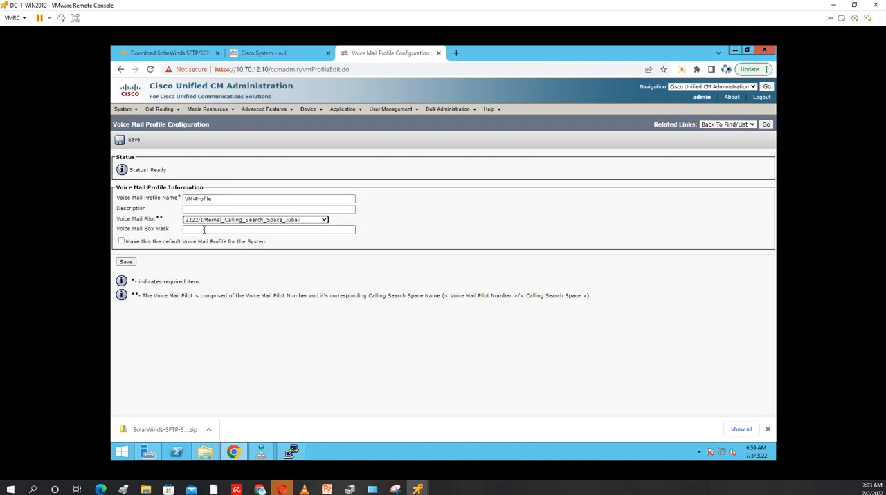
pyautogui.click(122, 242)
pyautogui.click(523, 131)
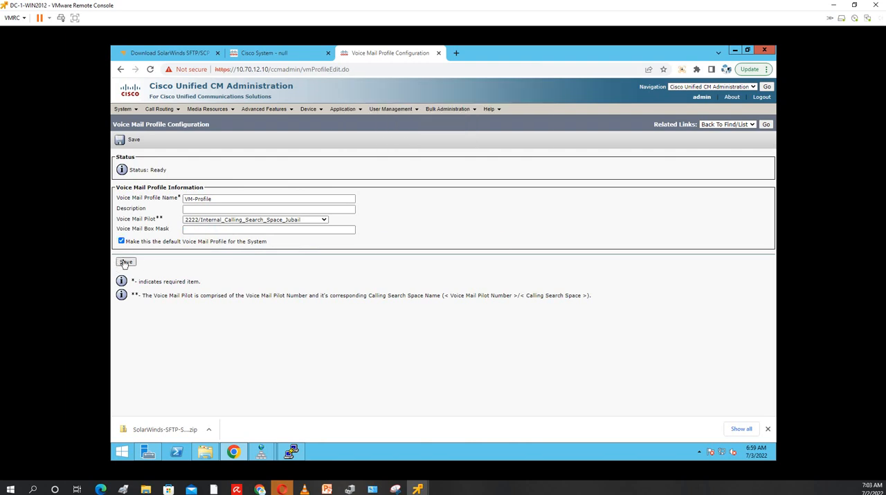
pyautogui.click(126, 263)
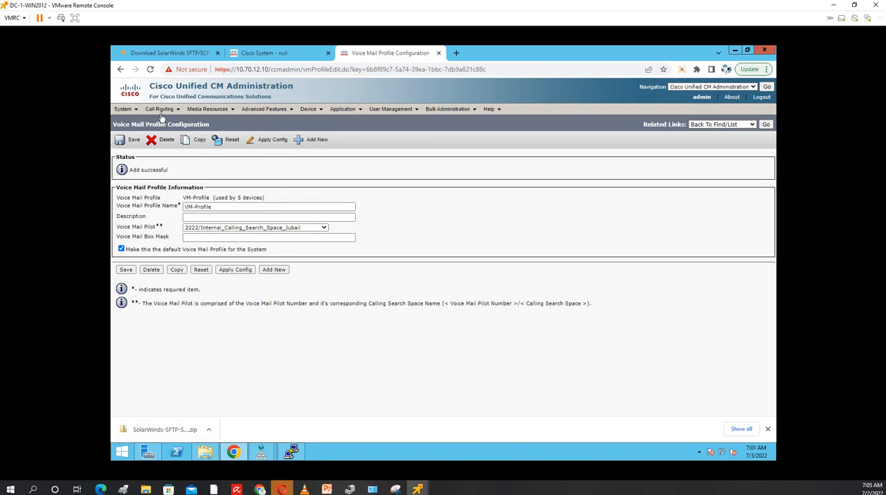
# Add a new route group named CUC-Route-Group
pyautogui.moveTo(163, 113)
pyautogui.moveTo(177, 153)
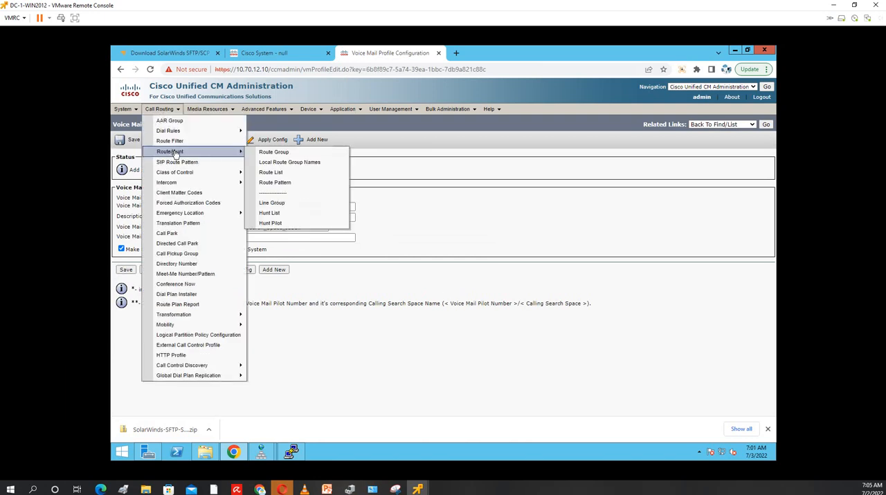
pyautogui.click(273, 153)
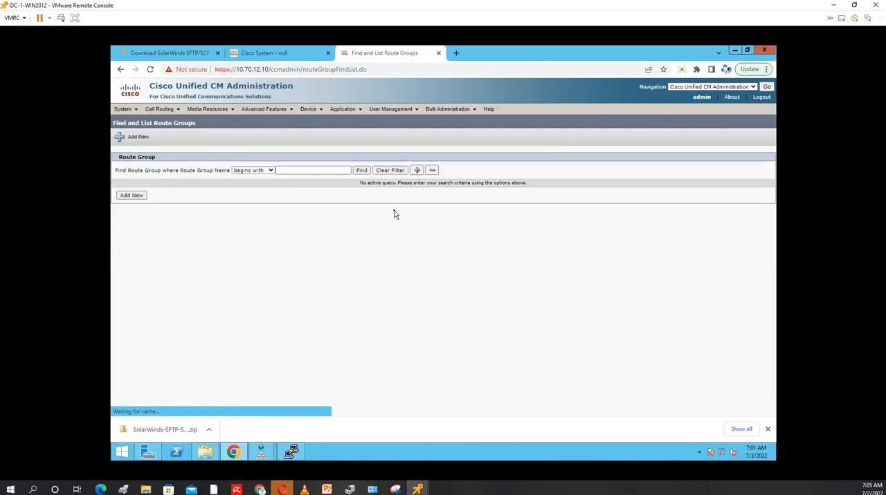
pyautogui.click(363, 171)
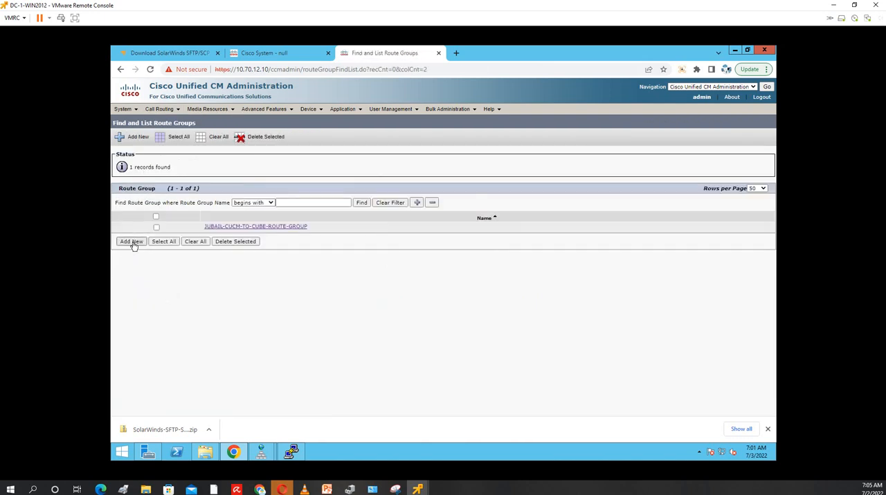
pyautogui.click(131, 242)
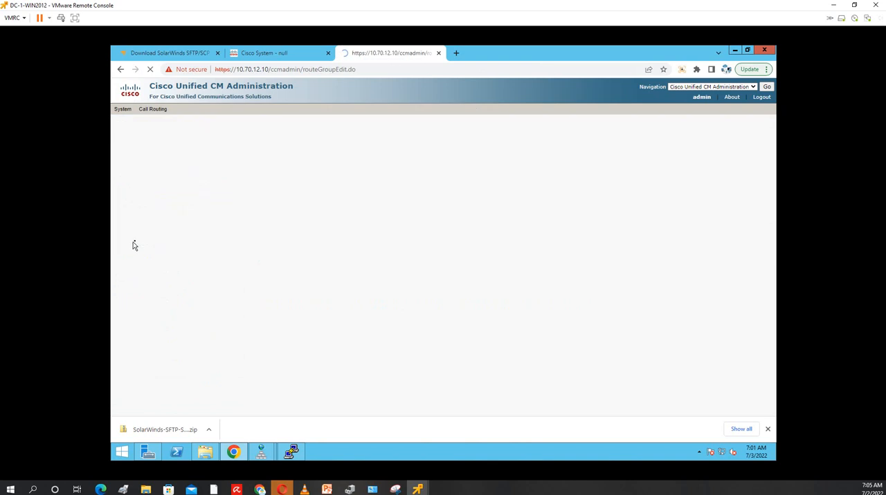
pyautogui.click(203, 198)
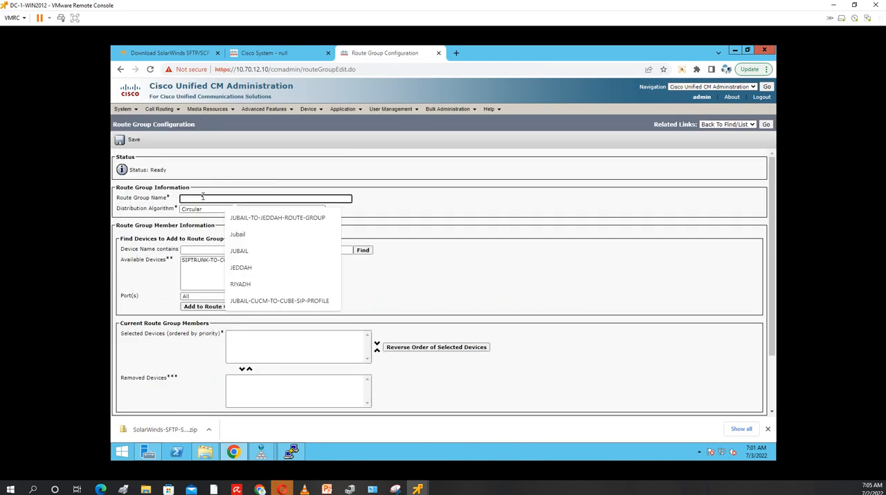
pyautogui.write('CUC')
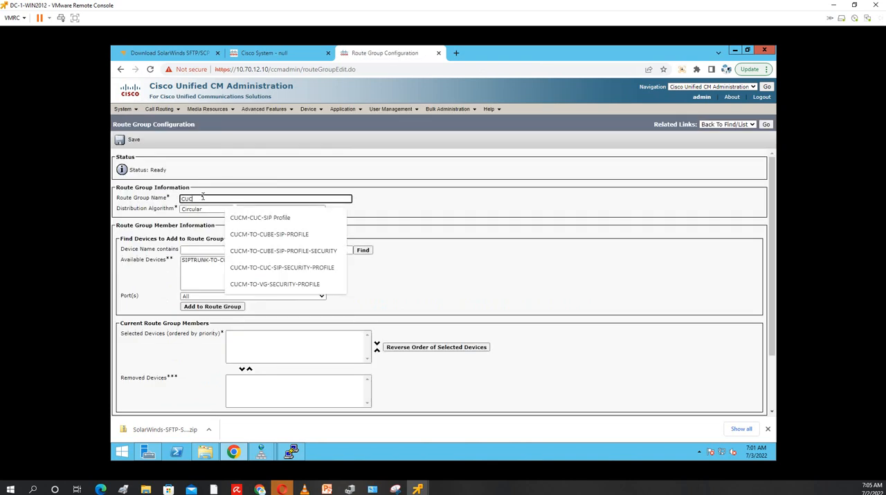
pyautogui.write('-Route-G')
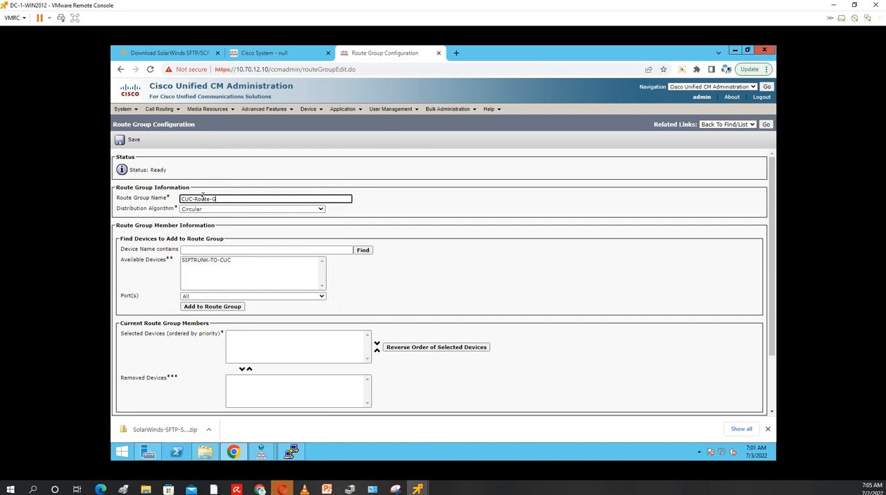
pyautogui.write('roup')
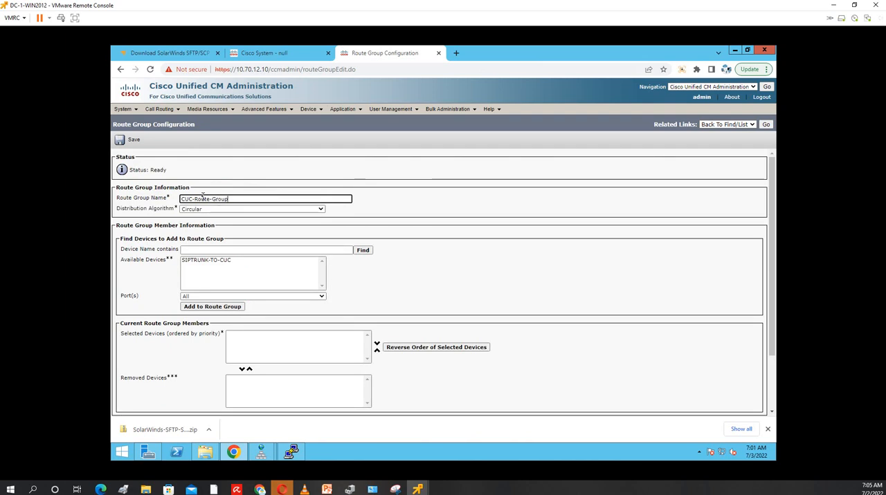
# Add SIPTRUNK-TO-CUC to the route group, set the distribution algorithm to Top Down, and save it
pyautogui.click(219, 263)
pyautogui.click(214, 307)
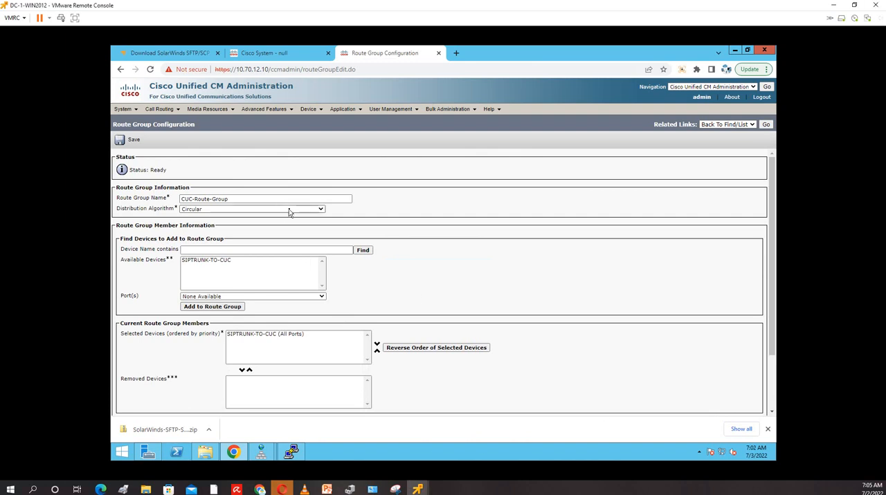
pyautogui.click(320, 211)
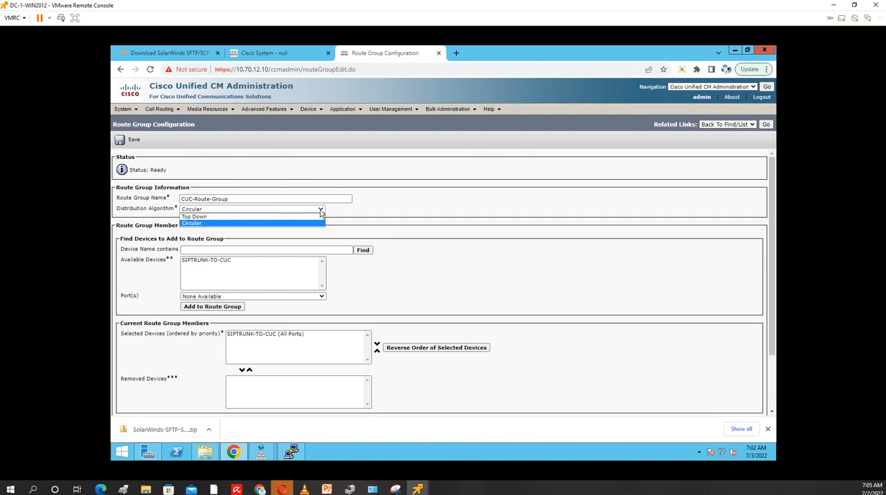
pyautogui.click(233, 217)
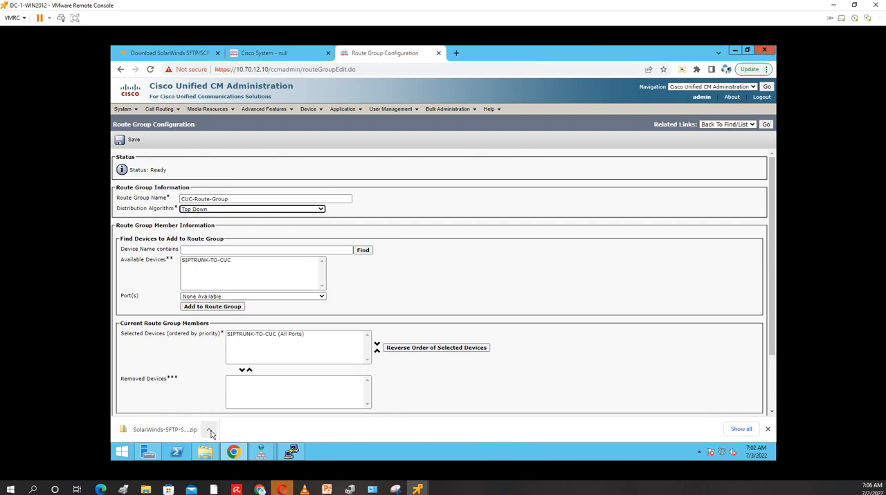
pyautogui.click(127, 142)
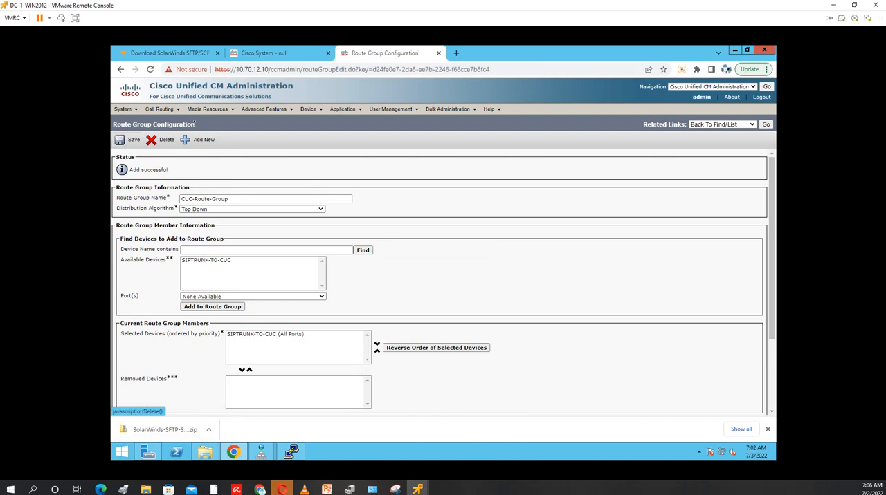
# Add a new route list named CUC-ROUTE-LIST
pyautogui.click(162, 110)
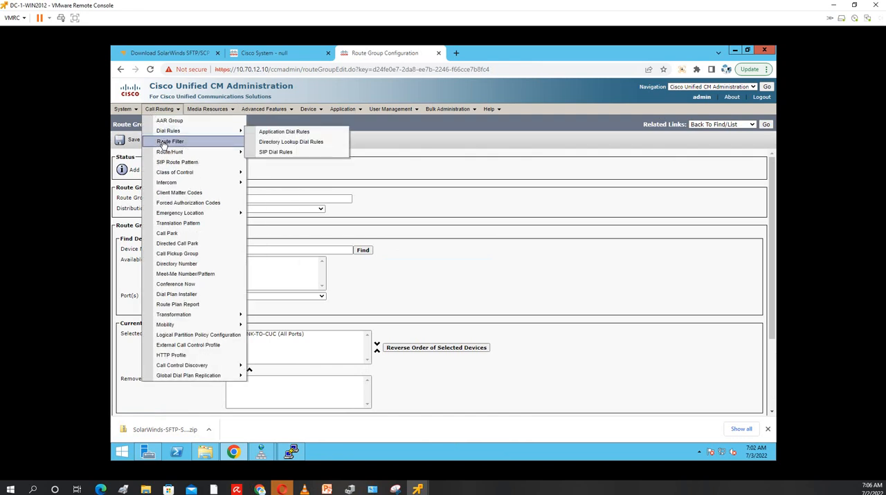
pyautogui.moveTo(169, 152)
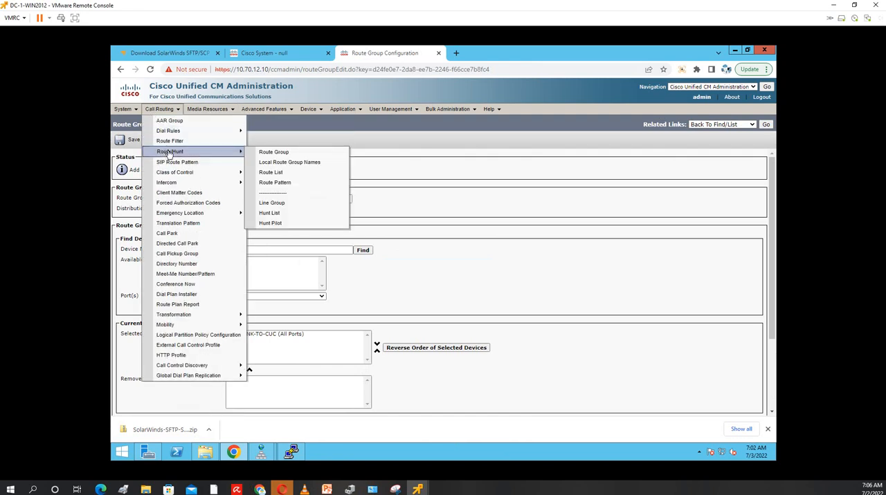
pyautogui.click(285, 174)
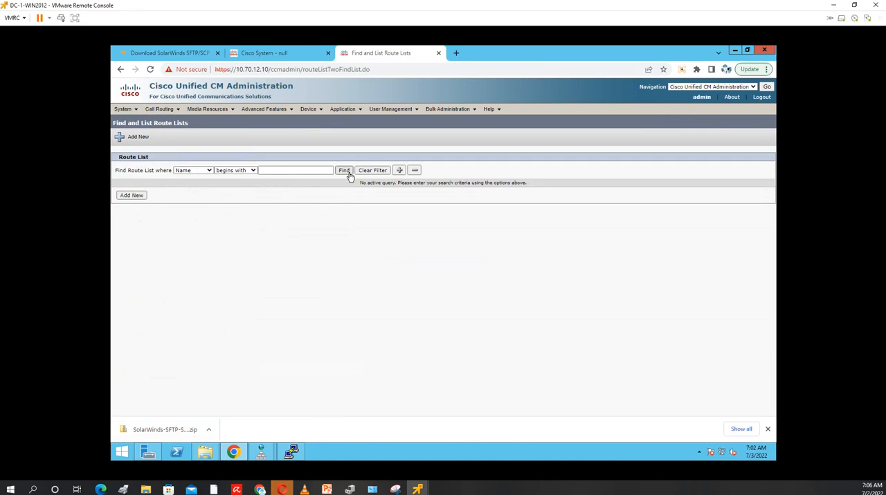
pyautogui.click(344, 170)
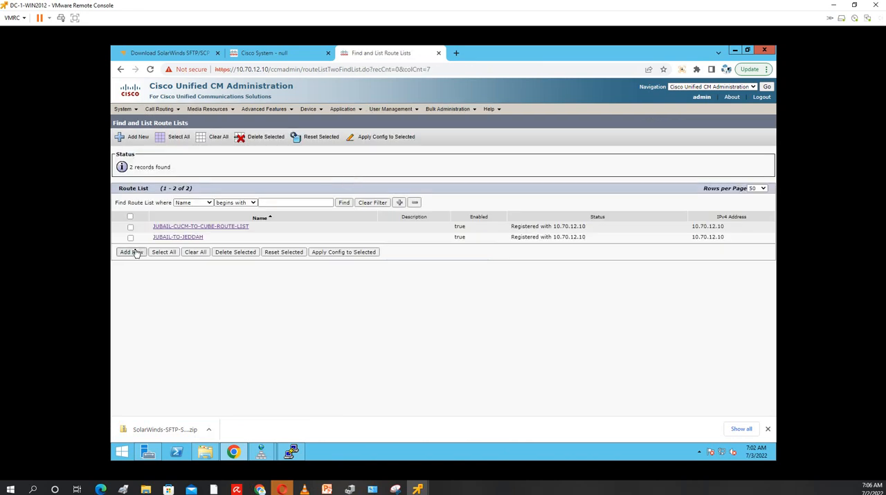
pyautogui.click(136, 253)
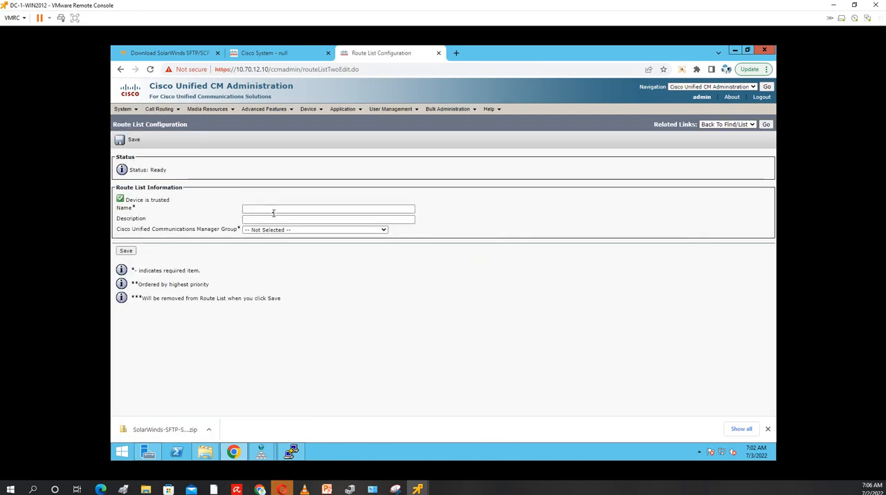
pyautogui.click(273, 209)
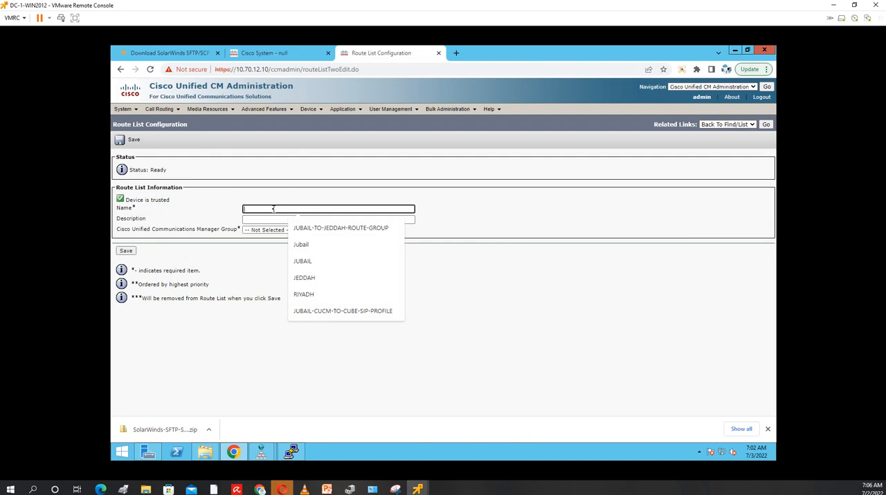
pyautogui.write('cu')
pyautogui.write('U')
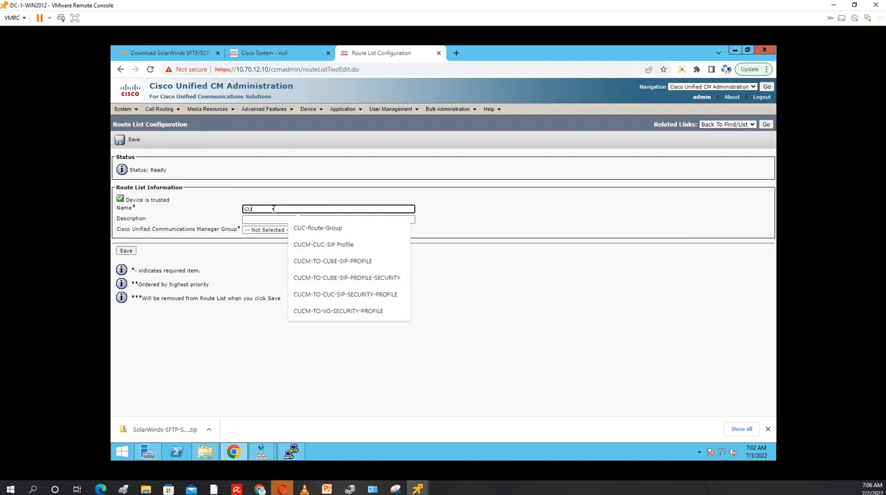
pyautogui.write('C-')
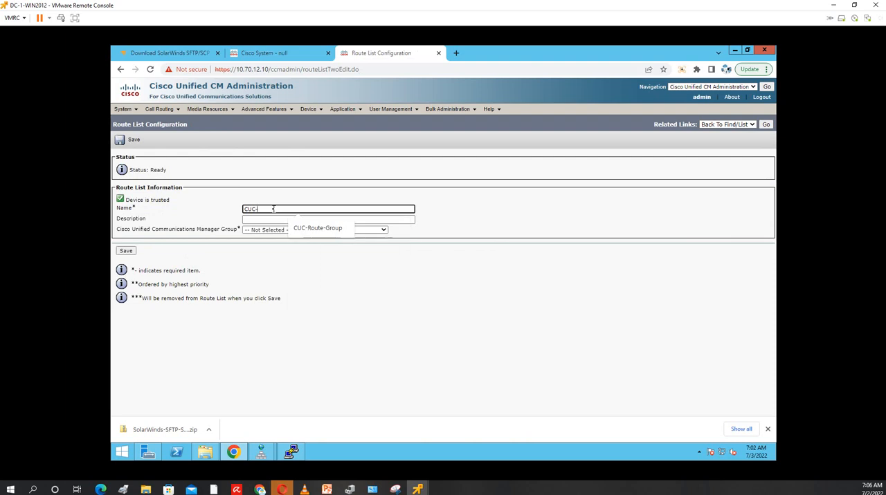
pyautogui.write('ROUTE-LIST')
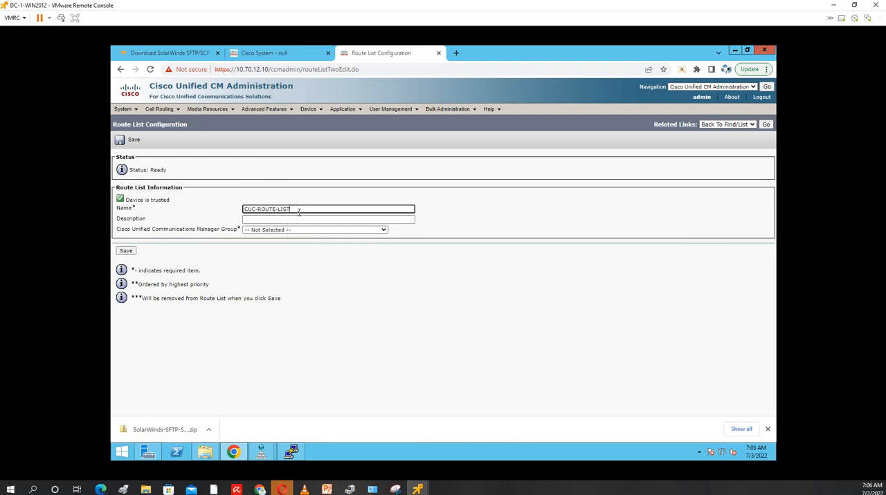
# Describe the route list as CUC-ROUTE-LIST, assign the Pub_failover_to_Sub Communications Manager group, and save it
pyautogui.hotkey('ctrl', 'a')
pyautogui.hotkey('ctrl', 'c')
pyautogui.click(272, 220)
pyautogui.hotkey('ctrl', 'v')
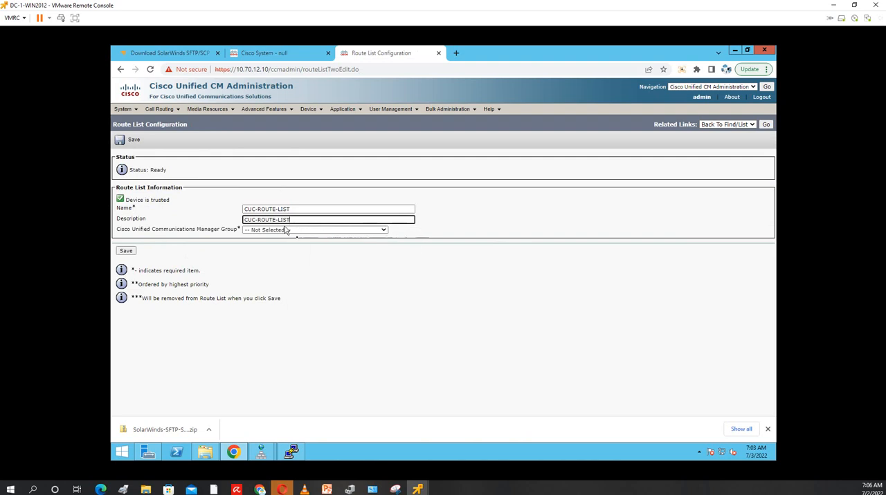
pyautogui.click(368, 231)
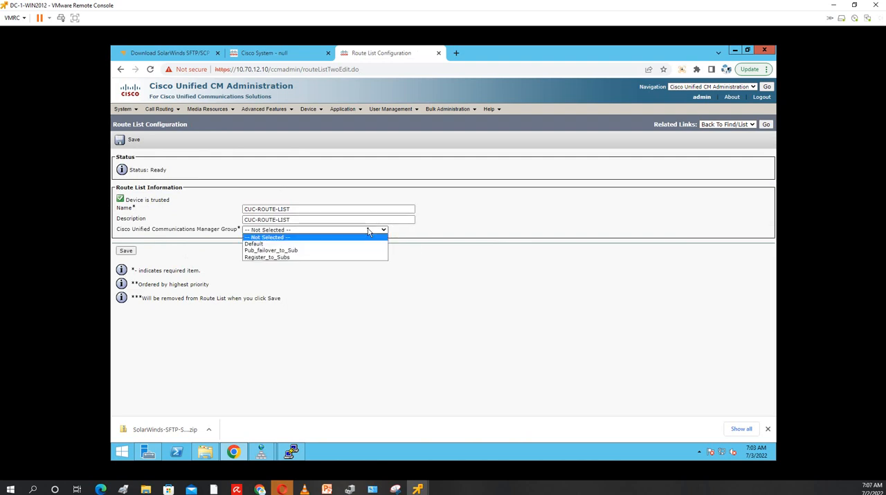
pyautogui.click(313, 252)
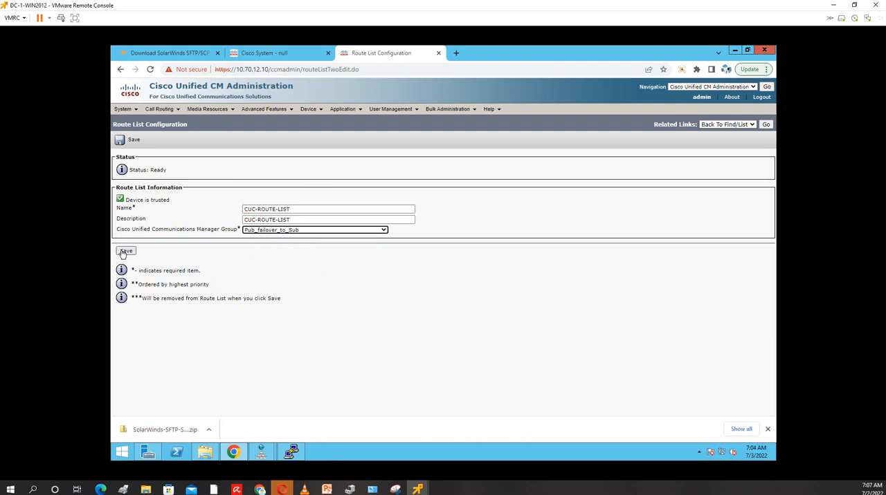
pyautogui.click(125, 251)
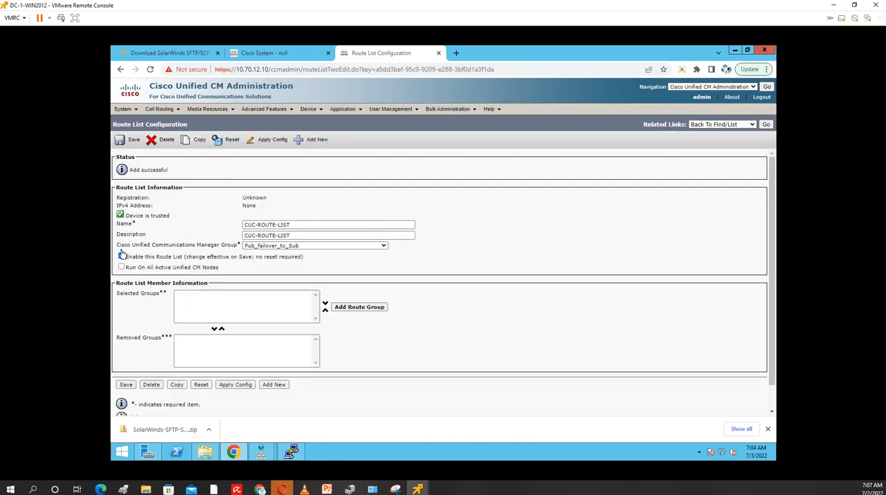
# Add CUC-Route-Group-[NON-QSIG] as a member of the route list, save it, and return to the route list
pyautogui.click(122, 257)
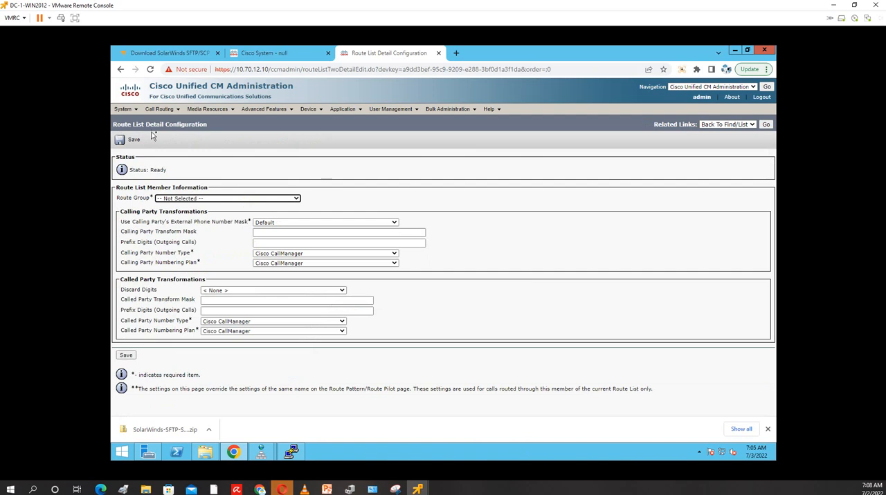
pyautogui.click(194, 200)
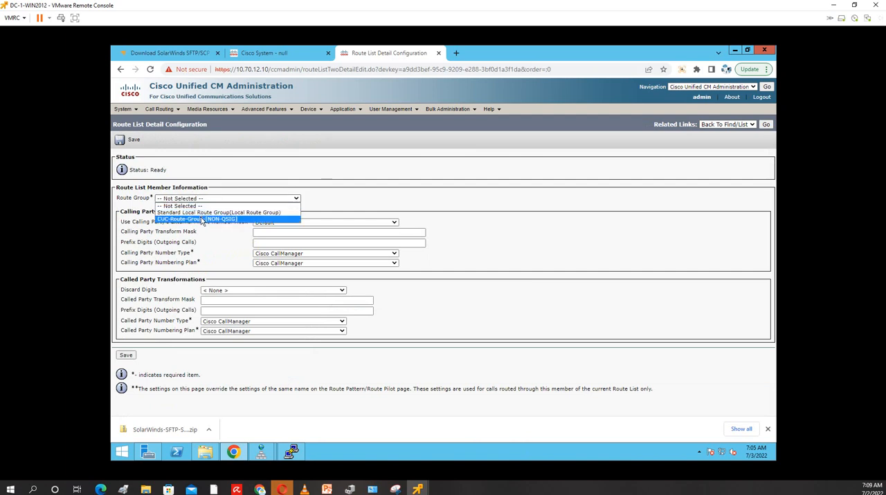
pyautogui.click(201, 219)
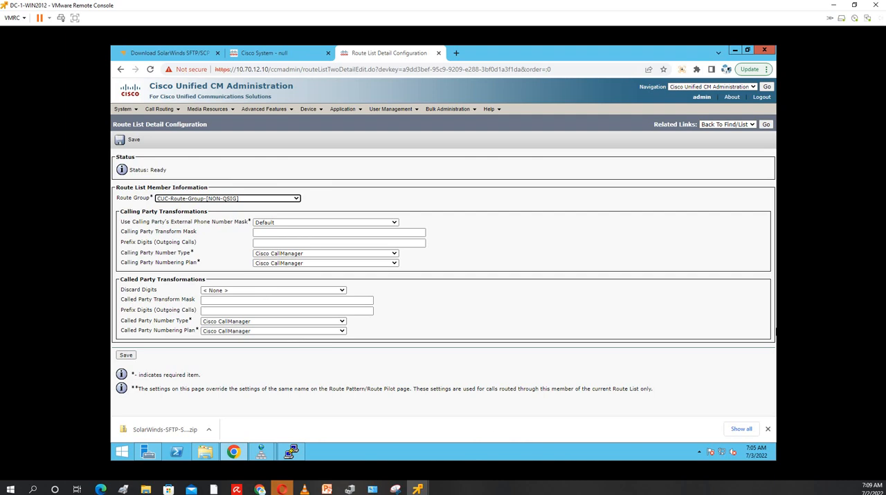
pyautogui.click(126, 141)
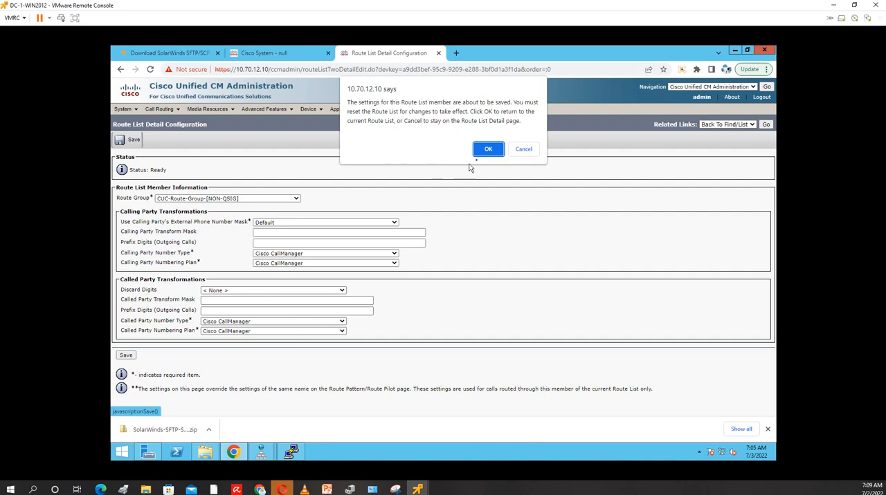
pyautogui.click(486, 149)
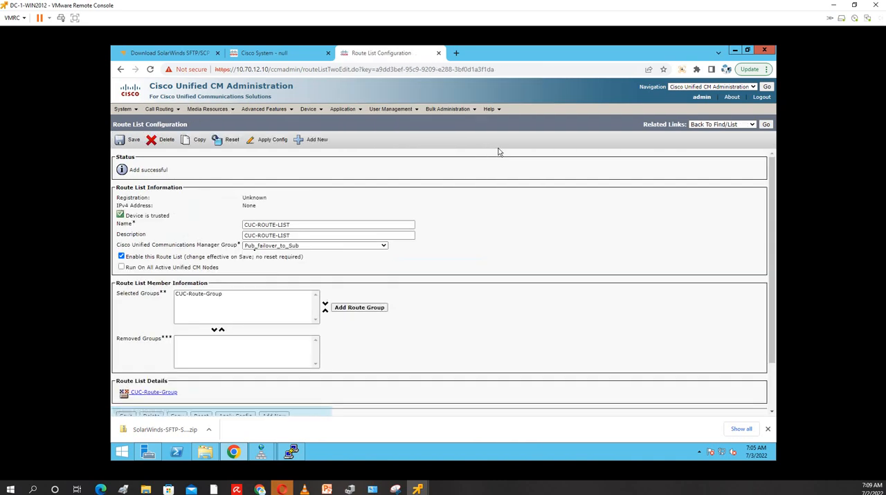
# Set the route list to run on all active Unified CM nodes and save it
pyautogui.click(121, 268)
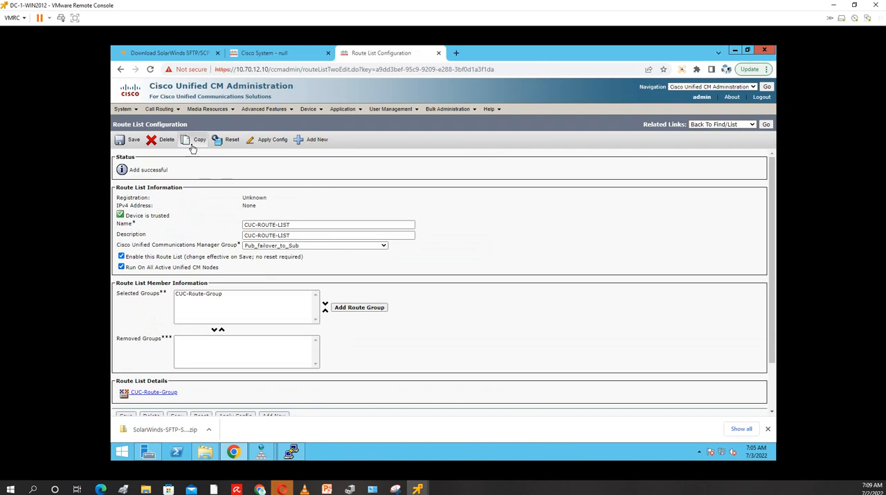
pyautogui.click(129, 141)
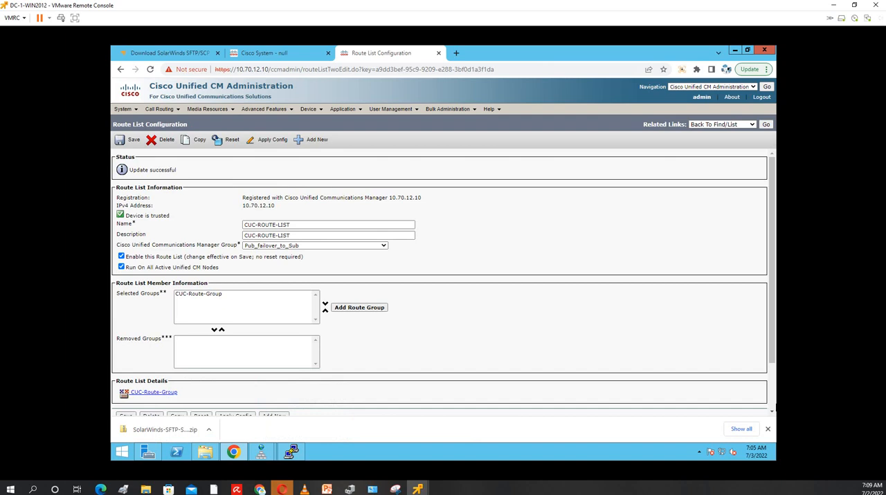
pyautogui.click(130, 147)
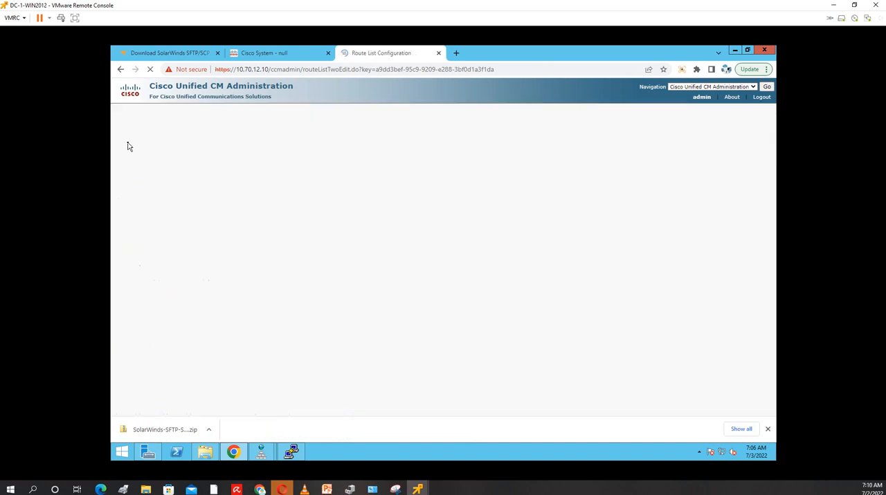
# List the existing route patterns and add a new one with the pattern 2222
pyautogui.moveTo(161, 109)
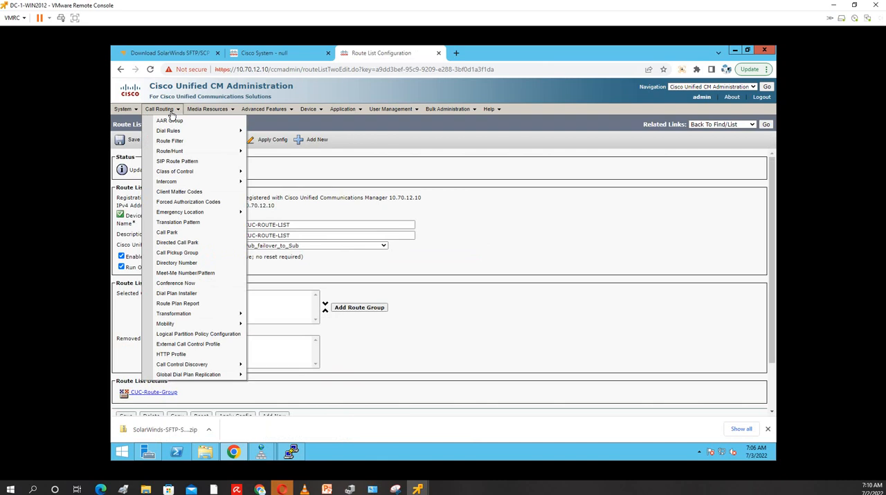
pyautogui.moveTo(173, 151)
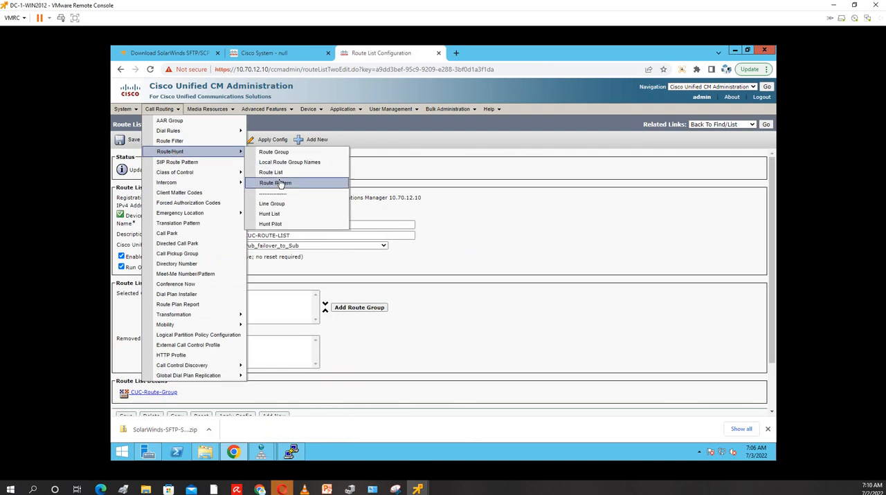
pyautogui.click(279, 183)
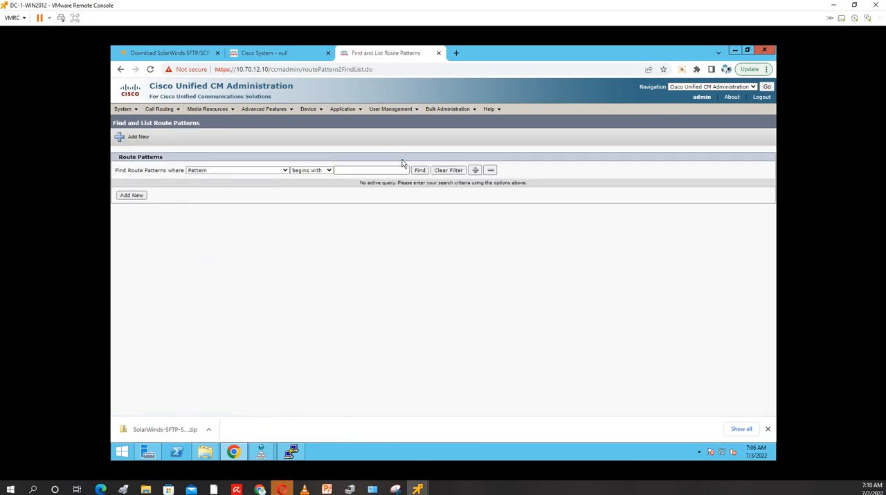
pyautogui.click(419, 170)
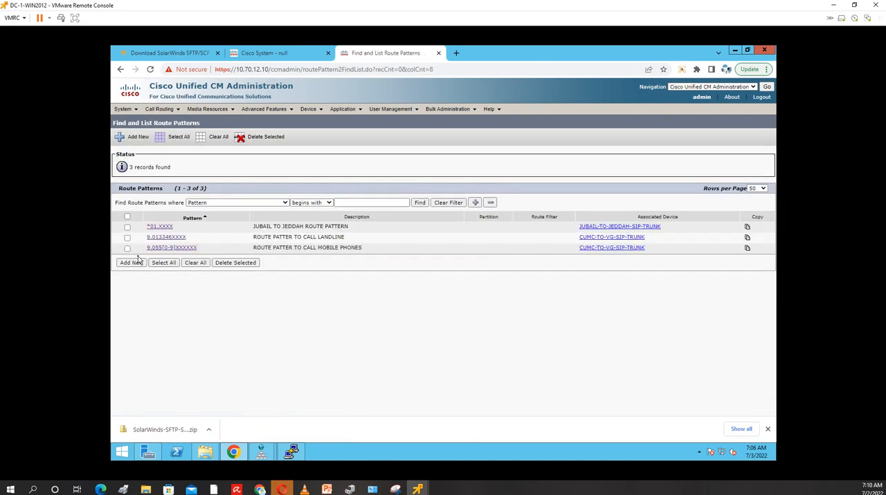
pyautogui.click(133, 263)
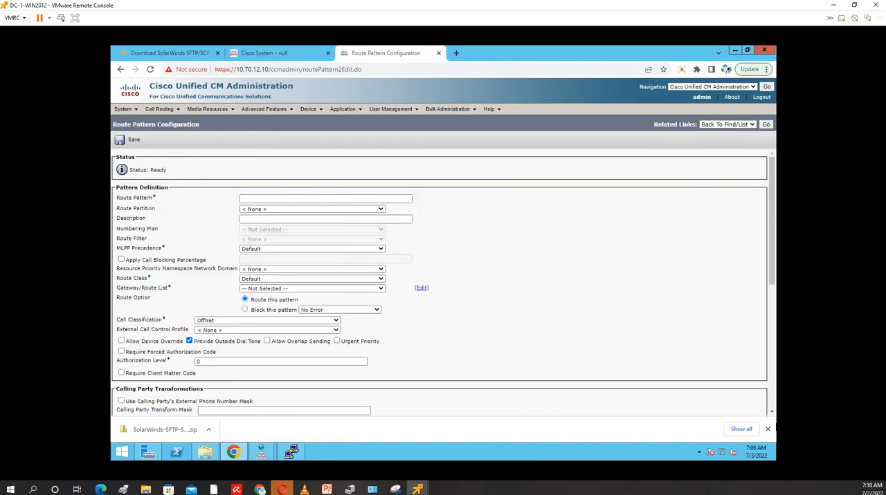
pyautogui.click(275, 199)
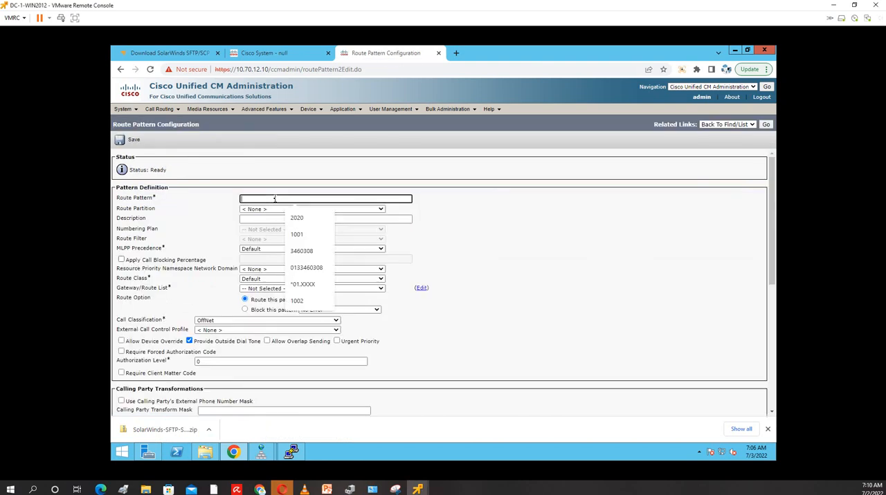
pyautogui.write('2222')
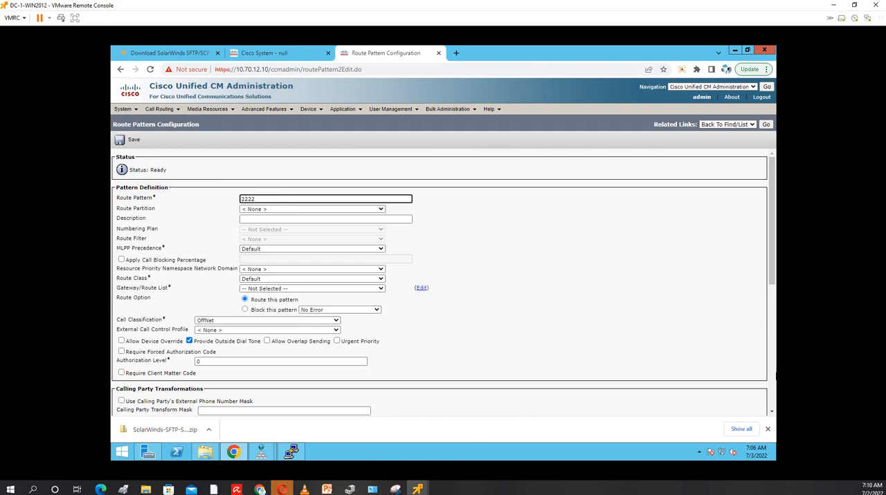
# Assign the route pattern to the Internal_Partition_Jubail partition and point it to CUC-ROUTE-LIST
pyautogui.click(290, 209)
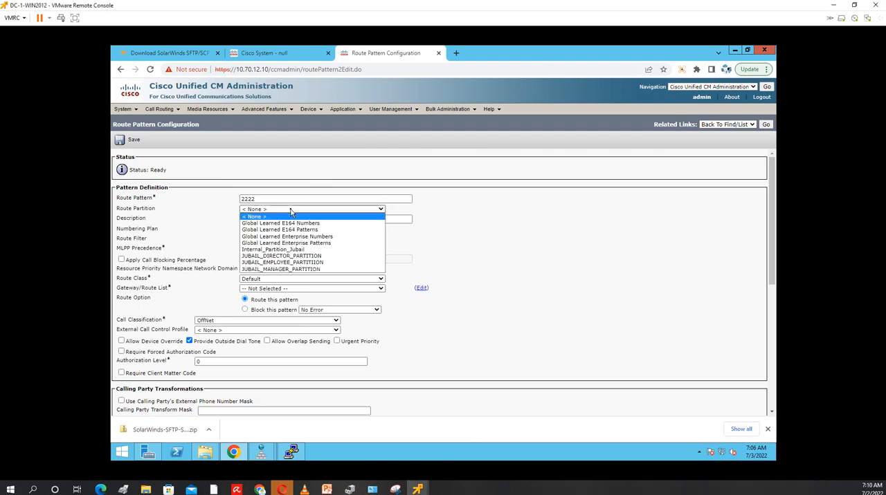
pyautogui.click(288, 249)
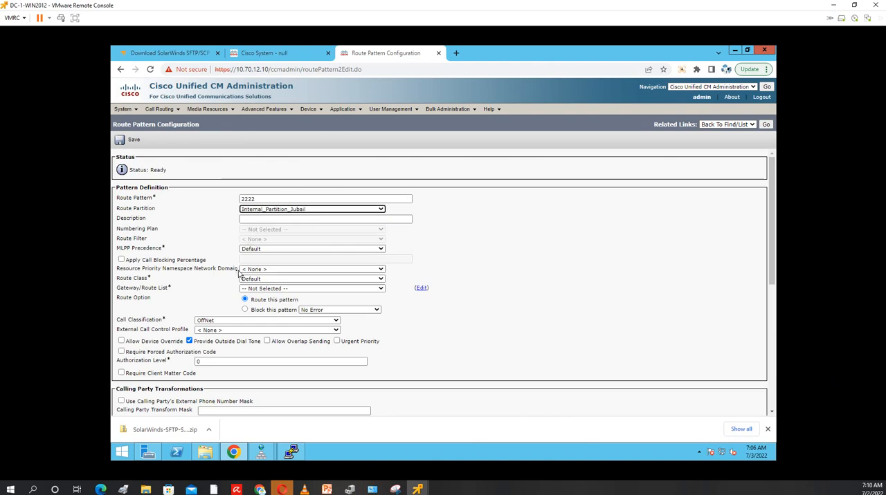
pyautogui.click(291, 289)
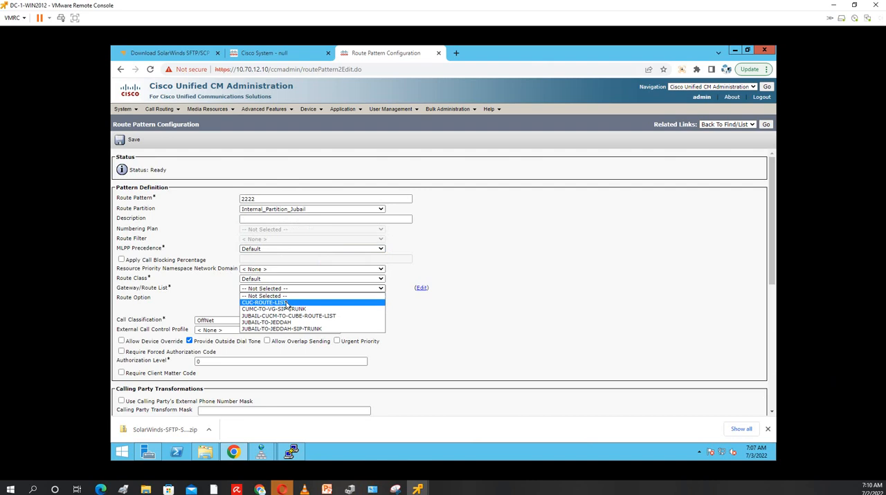
pyautogui.click(287, 303)
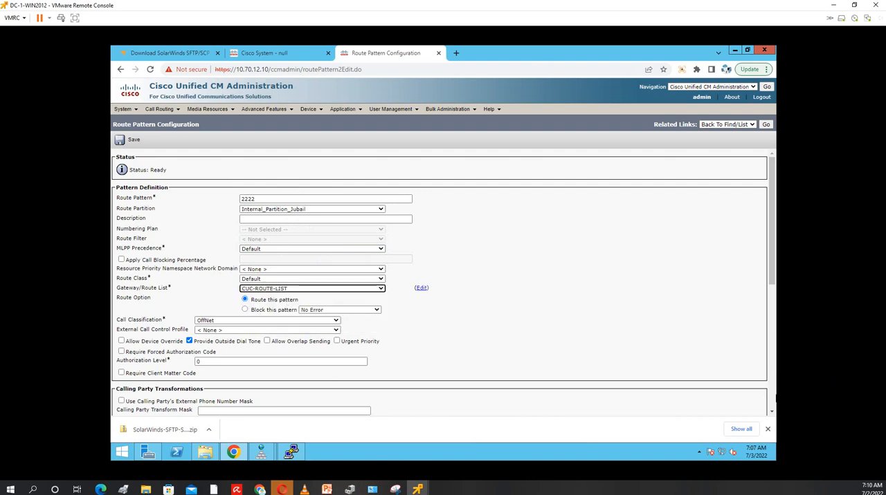
# Classify the route pattern's calls as OnNet without an outside dial tone, and save it, accepting the notices
pyautogui.scroll(-1, 169, 297)
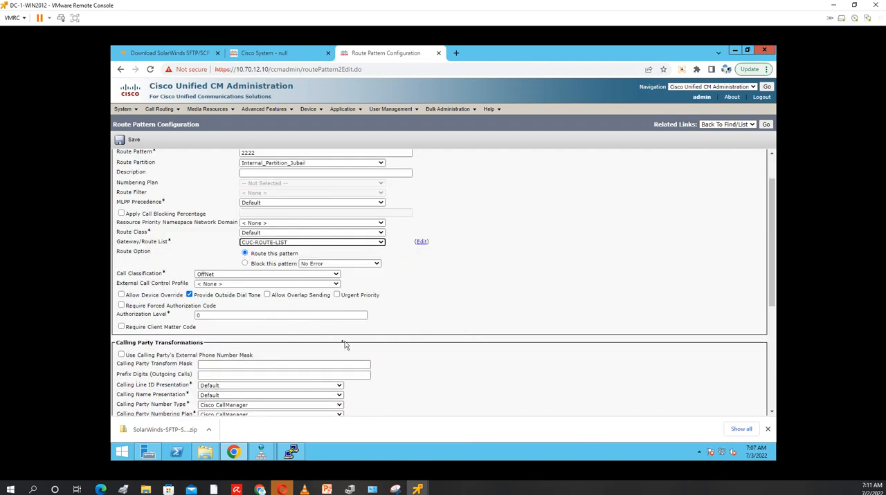
pyautogui.click(188, 296)
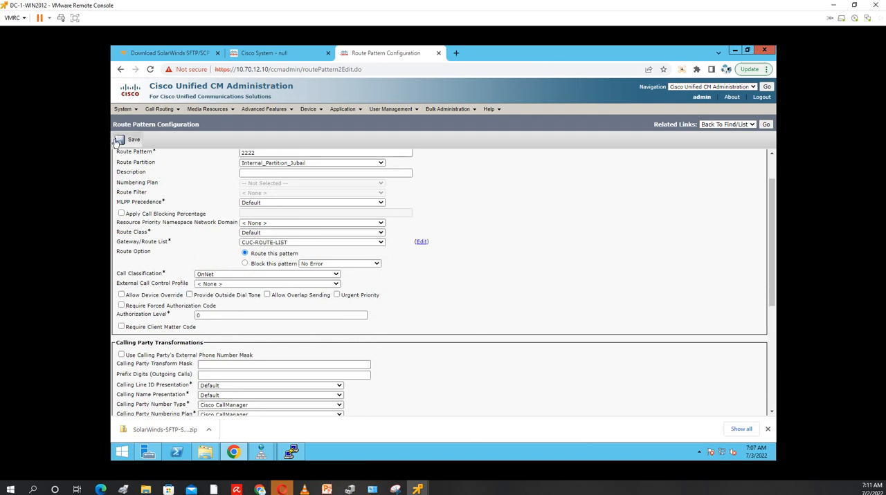
pyautogui.click(119, 141)
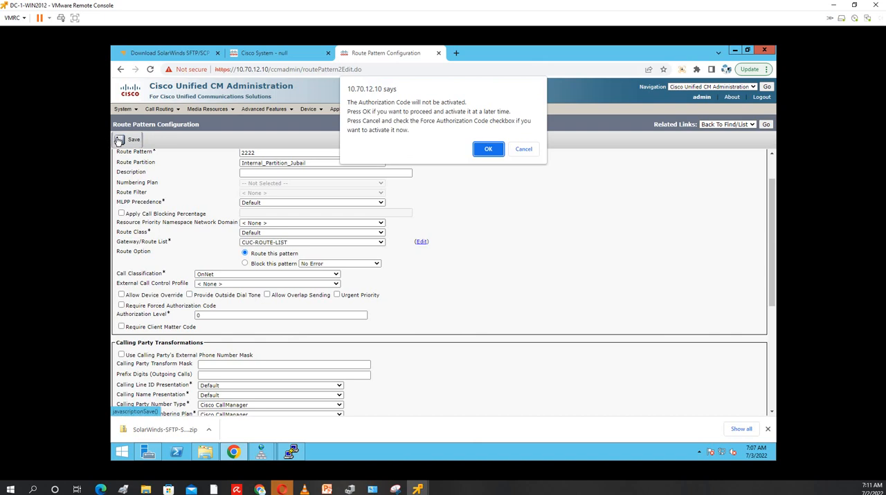
pyautogui.click(489, 149)
pyautogui.click(519, 132)
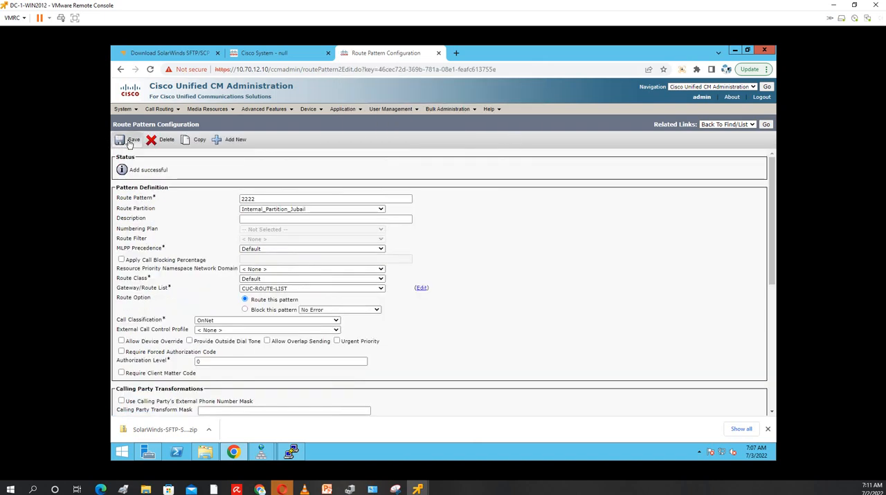
pyautogui.click(129, 142)
pyautogui.click(489, 149)
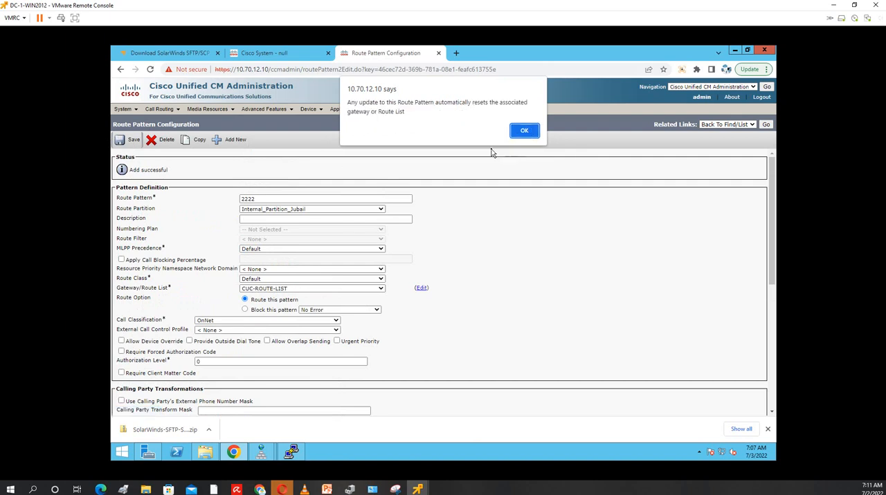
pyautogui.click(524, 131)
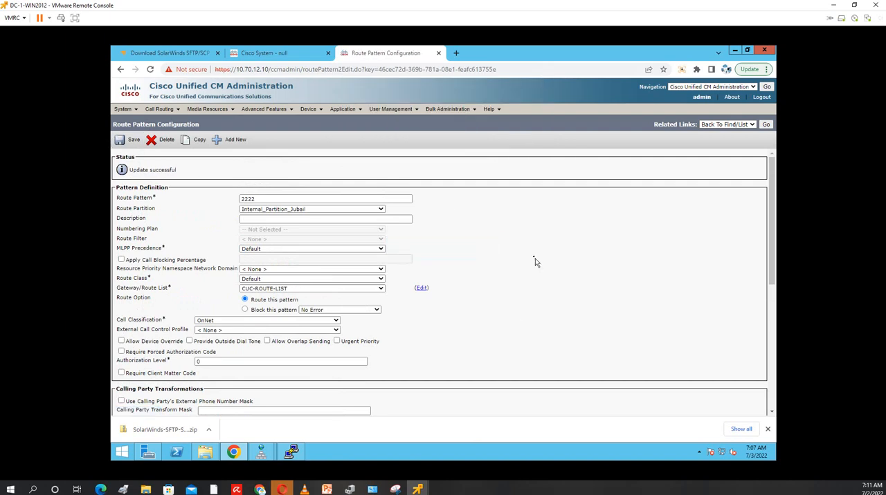
pyautogui.click(125, 111)
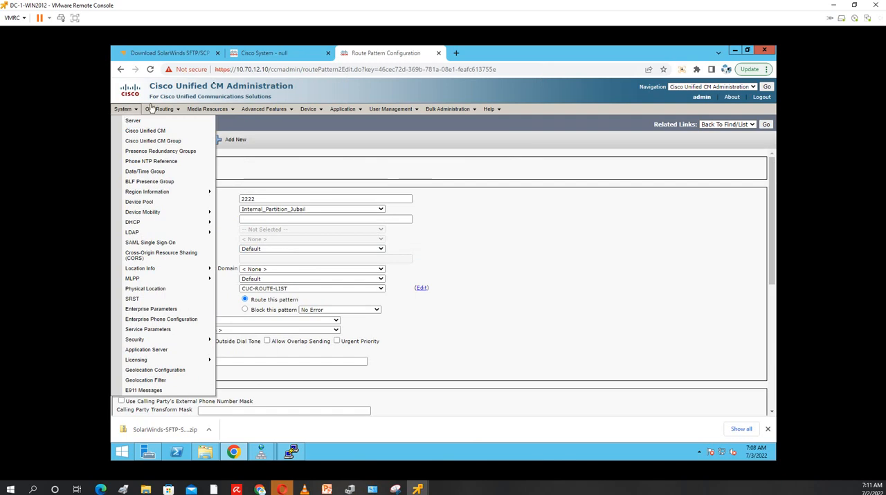
pyautogui.click(276, 54)
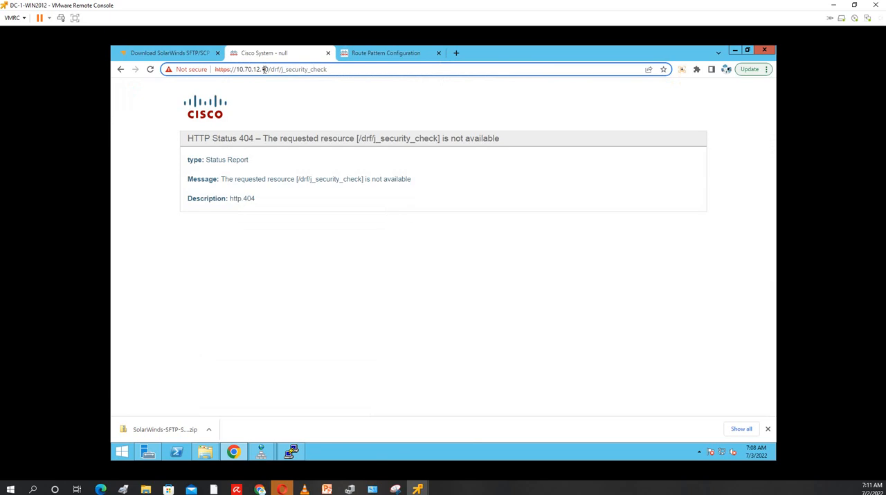
pyautogui.moveTo(264, 69); pyautogui.dragTo(777, 48)
pyautogui.click(345, 69)
pyautogui.press('BackSpace')
pyautogui.press('BackSpace')
pyautogui.press('BackSpace')
pyautogui.press('BackSpace')
pyautogui.press('BackSpace')
pyautogui.press('BackSpace')
pyautogui.press('BackSpace')
pyautogui.press('BackSpace')
pyautogui.press('BackSpace')
pyautogui.press('BackSpace')
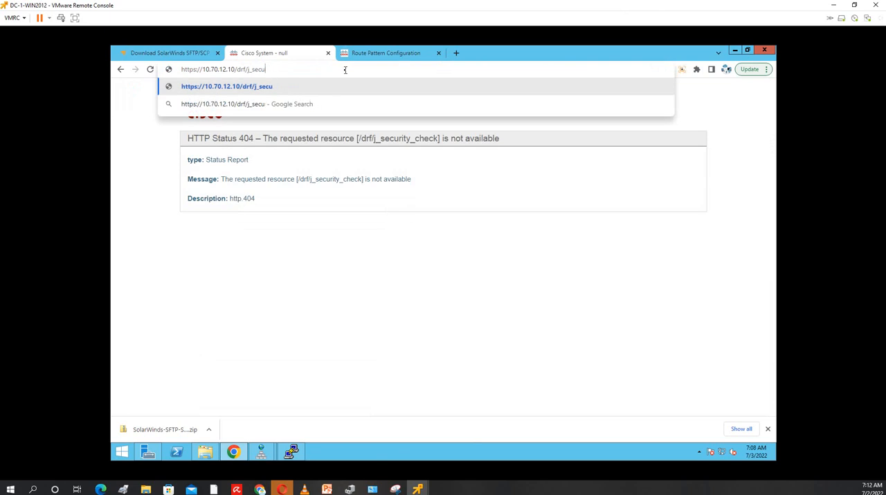
pyautogui.press('BackSpace')
pyautogui.press('BackSpace')
pyautogui.press('BackSpace')
pyautogui.press('BackSpace')
pyautogui.press('BackSpace')
pyautogui.press('BackSpace')
pyautogui.press('BackSpace')
pyautogui.press('BackSpace')
pyautogui.press('BackSpace')
pyautogui.press('BackSpace')
pyautogui.press('BackSpace')
pyautogui.press('BackSpace')
pyautogui.press('BackSpace')
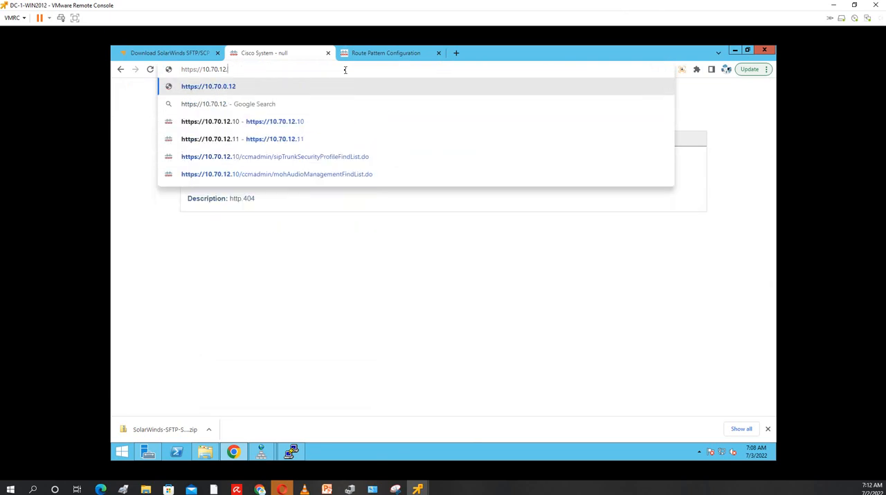
pyautogui.write('12')
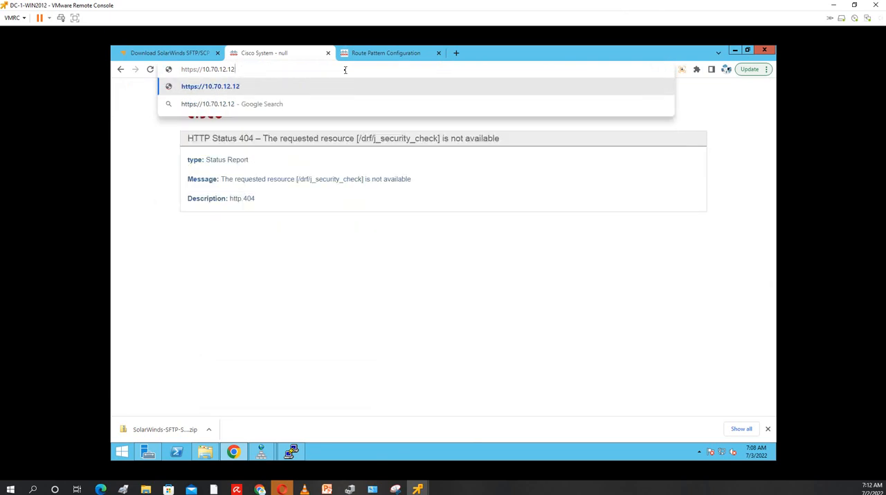
pyautogui.press('Return')
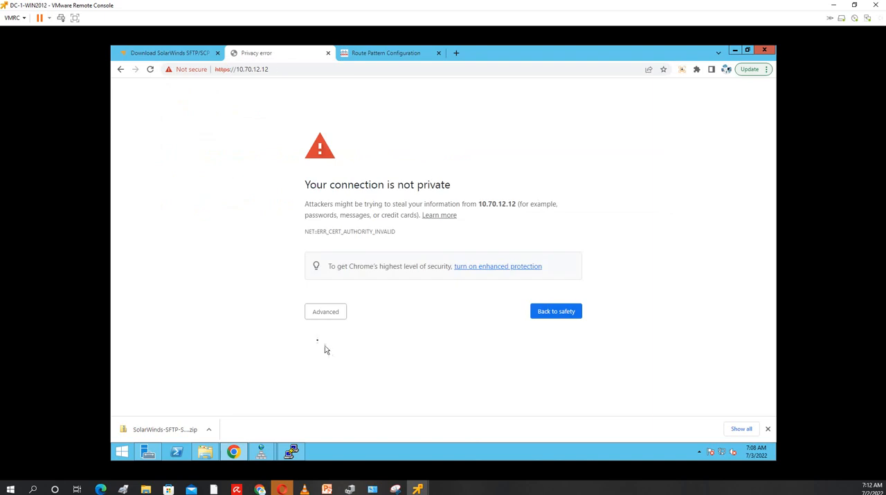
pyautogui.click(323, 312)
pyautogui.click(348, 383)
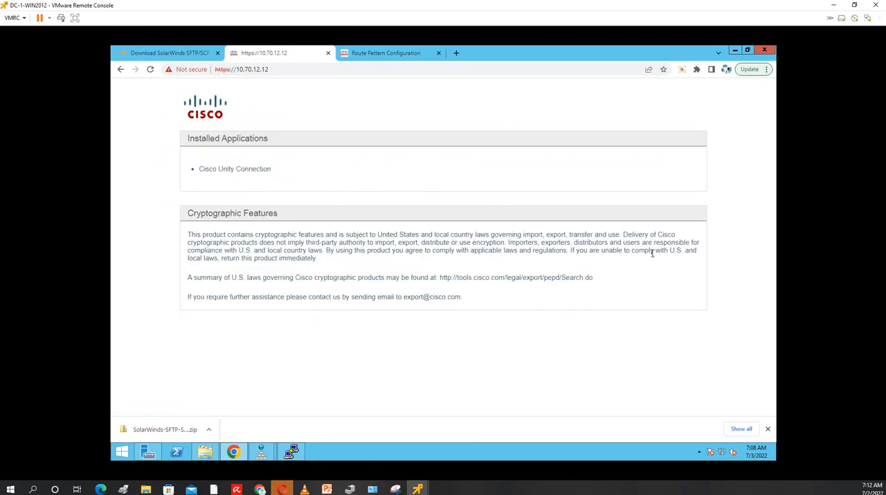
# Open Cisco Unity Connection from the installed applications and sign in as admin with the account password
pyautogui.click(252, 171)
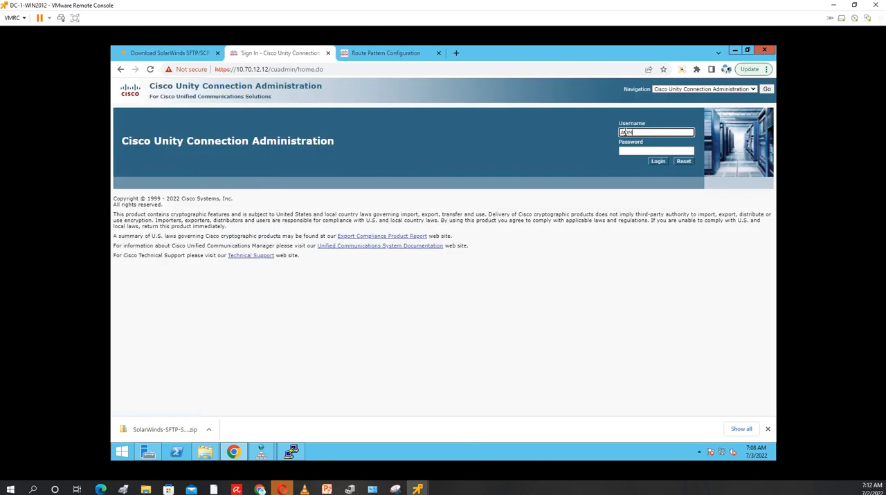
pyautogui.write('admin')
pyautogui.press('Tab')
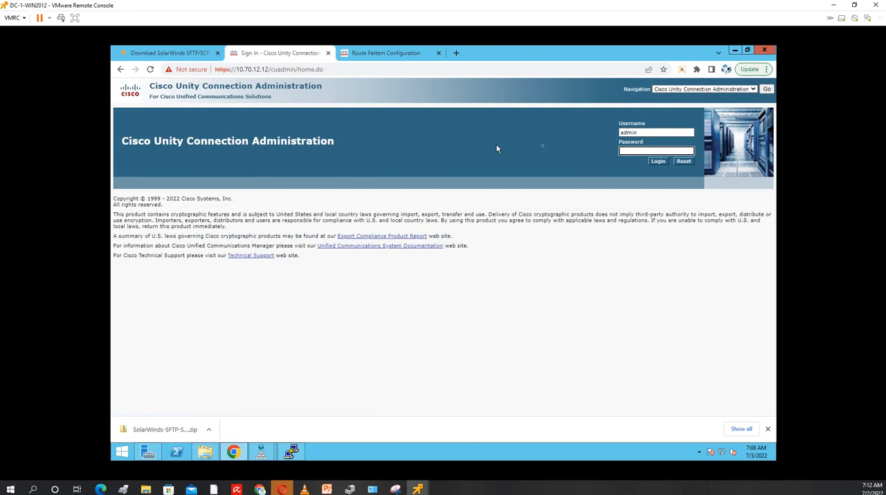
pyautogui.write('********')
pyautogui.click(656, 163)
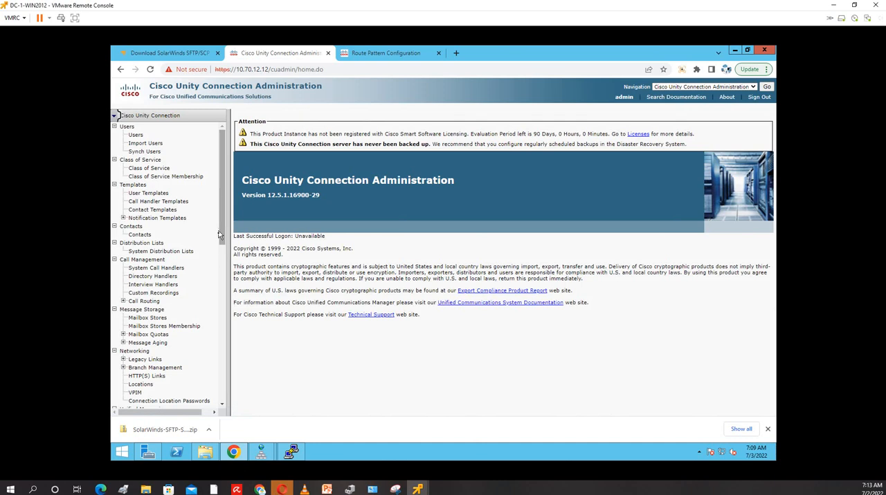
# Rename the default phone system in Telephony Integrations to Jubail-Phone-System and save it
pyautogui.moveTo(218, 235); pyautogui.dragTo(220, 364)
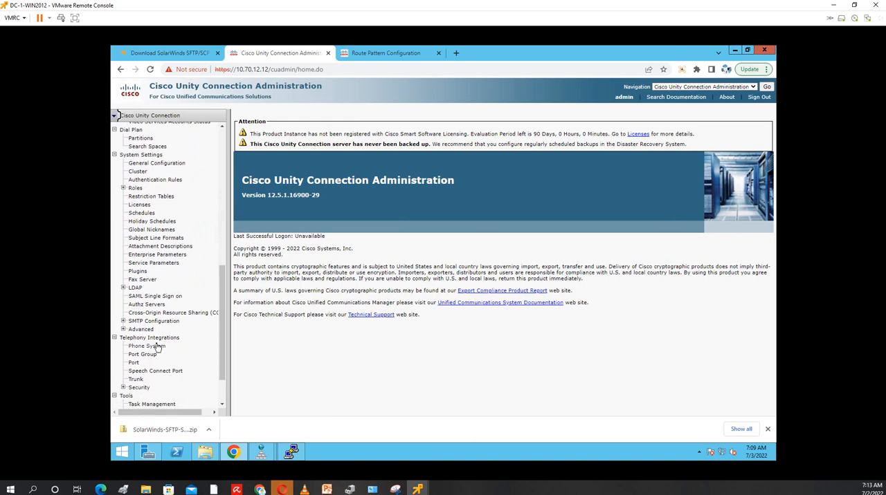
pyautogui.click(158, 346)
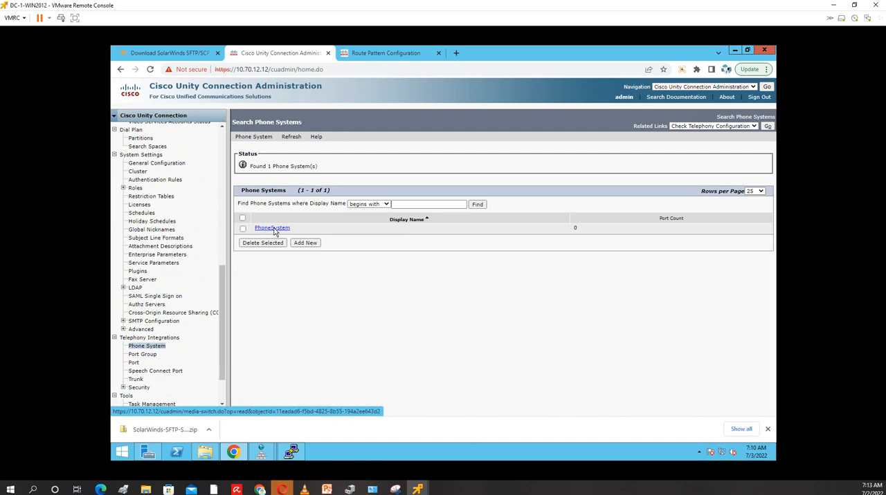
pyautogui.click(274, 229)
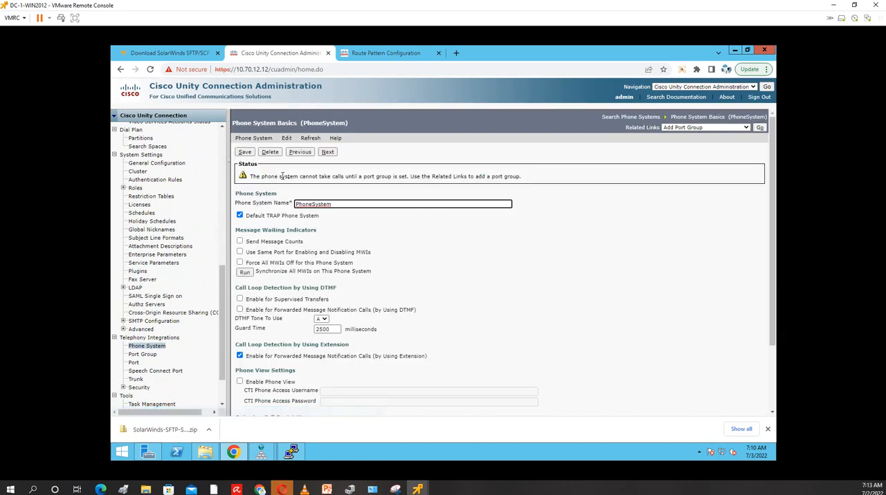
pyautogui.hotkey('ctrl', 'a')
pyautogui.write('Jubail-Phone-Syste,mm')
pyautogui.click(246, 153)
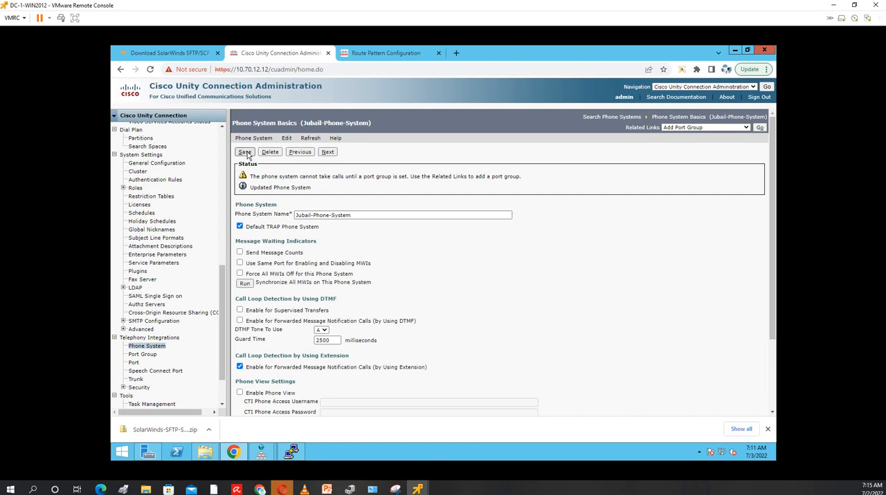
# Start a new port group for Jubail-Phone-System and set its port group type to SIP
pyautogui.click(144, 355)
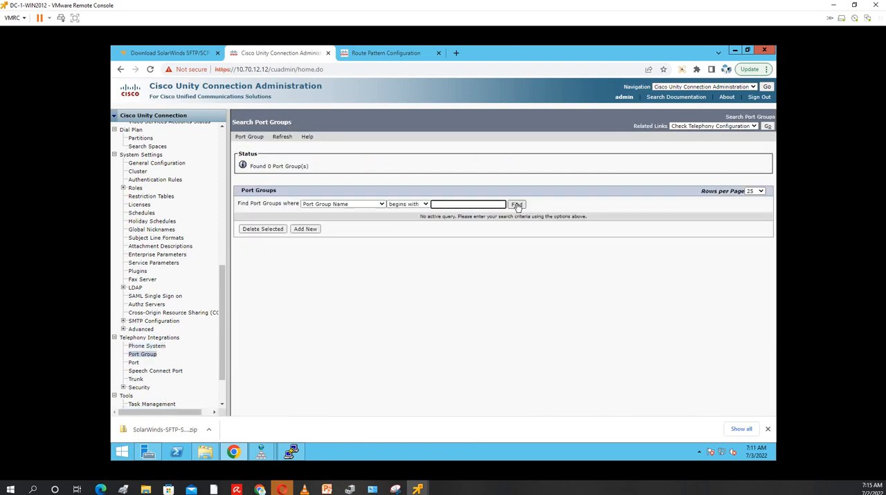
pyautogui.click(305, 229)
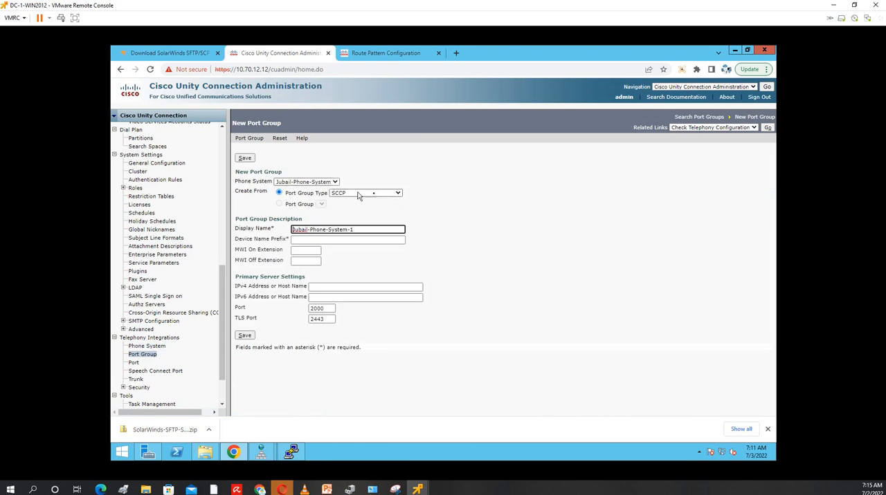
pyautogui.click(398, 193)
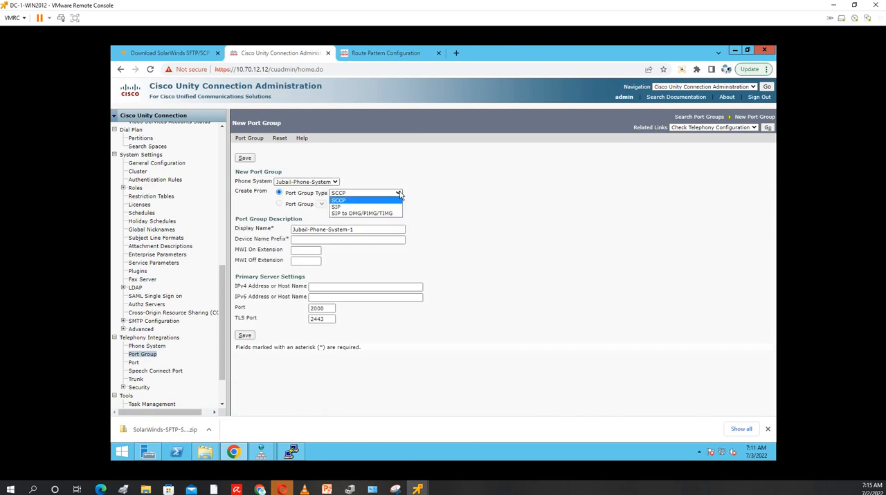
pyautogui.click(354, 207)
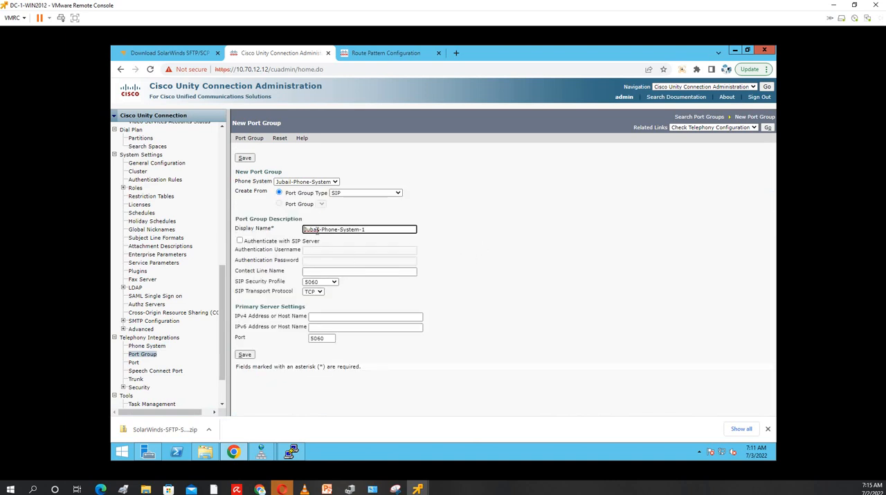
# Set the new port group's primary server IPv4 address to 10.70.12.10 and save the port group
pyautogui.click(331, 316)
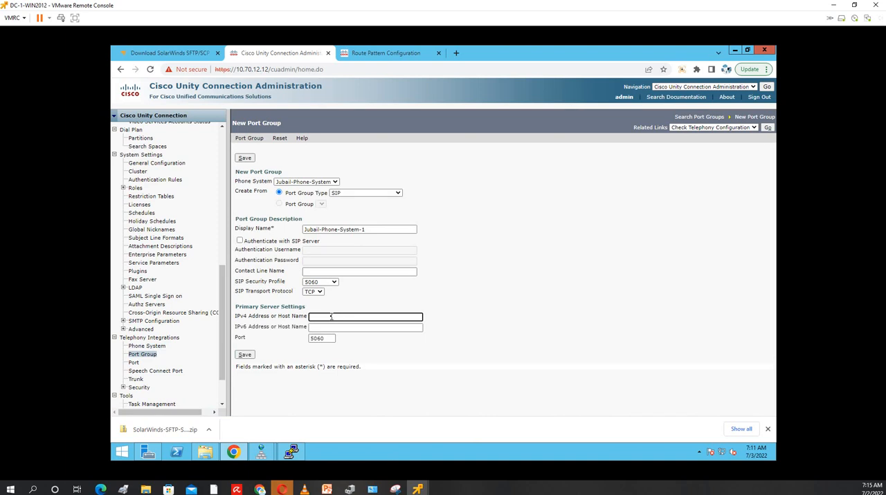
pyautogui.write('10.70.12.10')
pyautogui.click(385, 57)
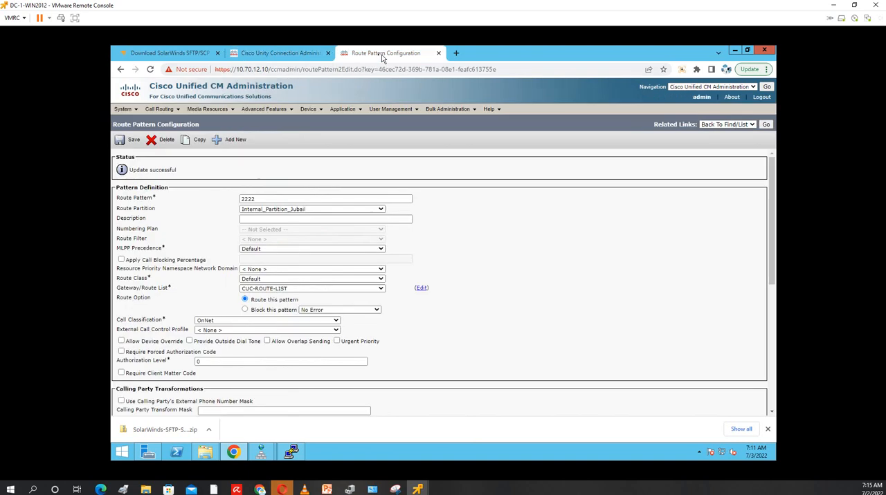
pyautogui.click(258, 57)
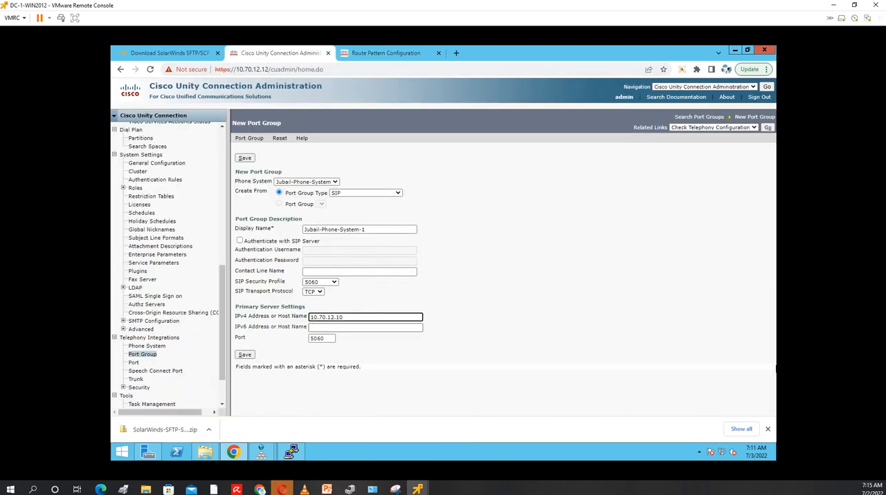
pyautogui.click(243, 357)
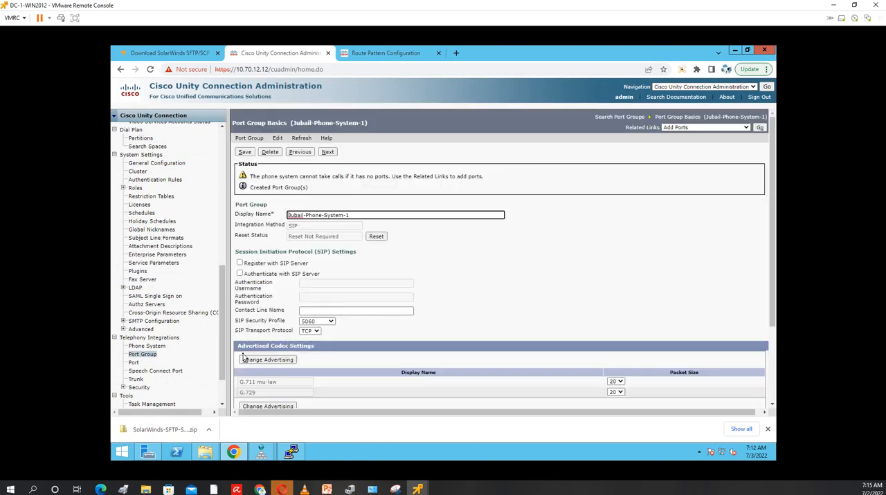
# Review the port group's SIP, codec and message waiting indicator settings and save them without edits
pyautogui.scroll(-3, 597, 285)
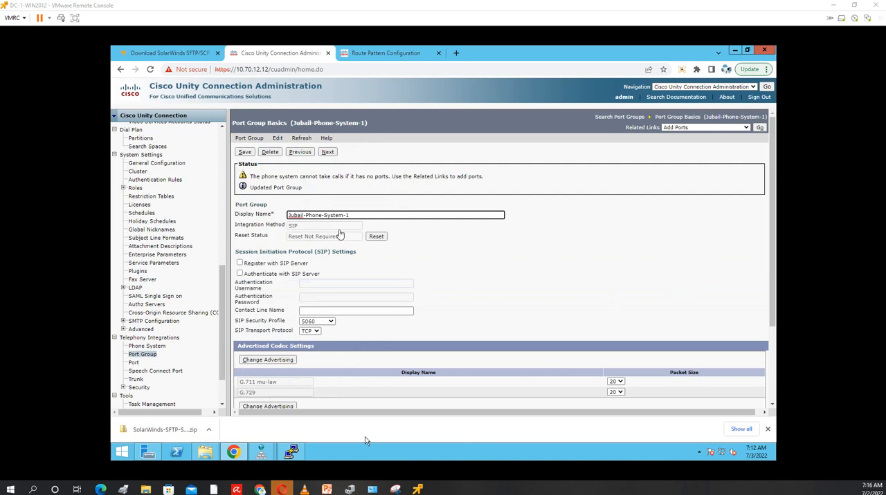
pyautogui.click(244, 154)
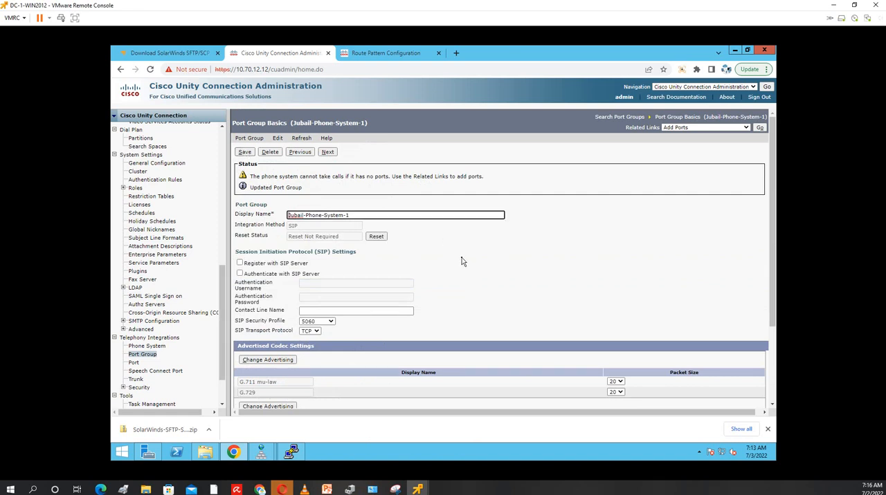
pyautogui.scroll(-3, 462, 261)
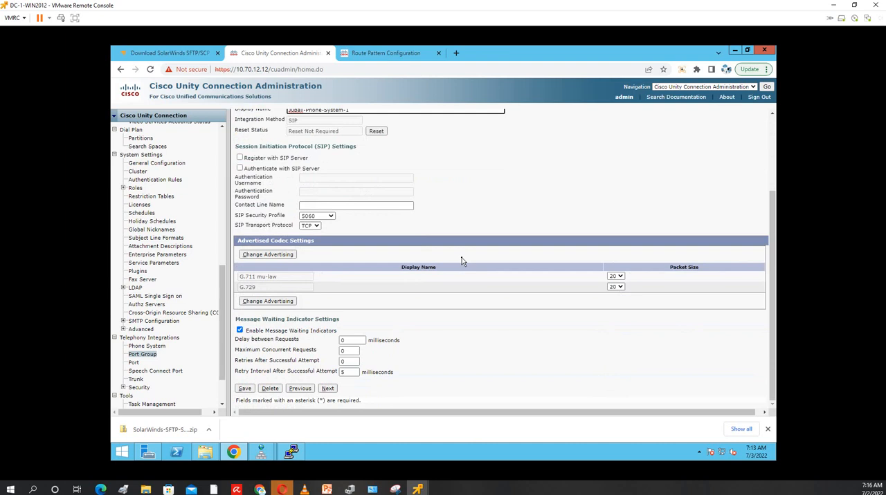
pyautogui.click(245, 388)
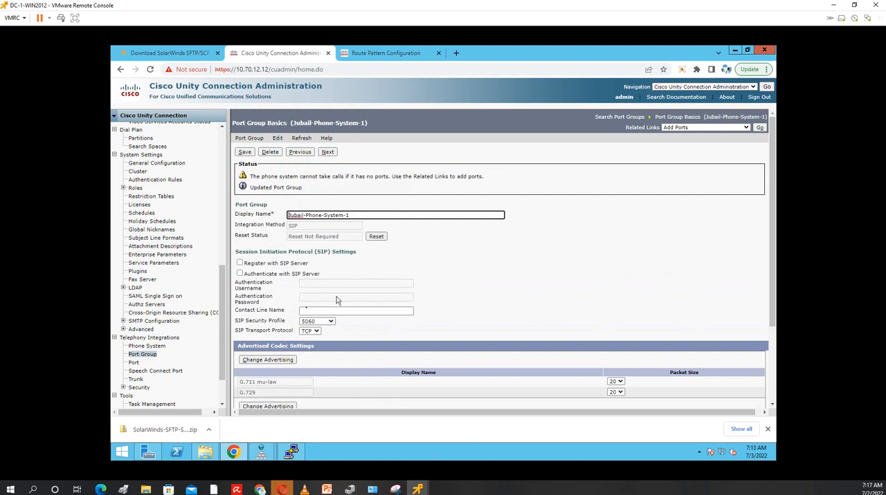
pyautogui.scroll(-1, 462, 294)
# Add a second SIP server with IPv4 address 10.70.12.11 to the port group's servers and save
pyautogui.click(277, 138)
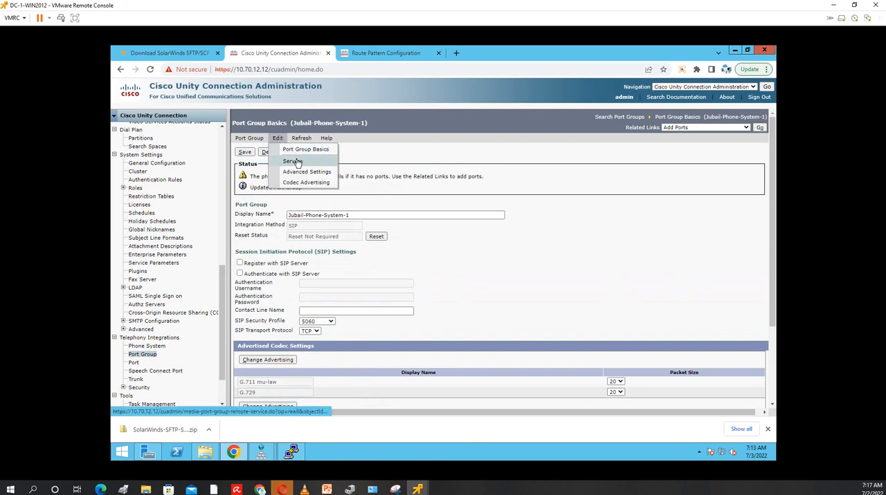
pyautogui.click(296, 162)
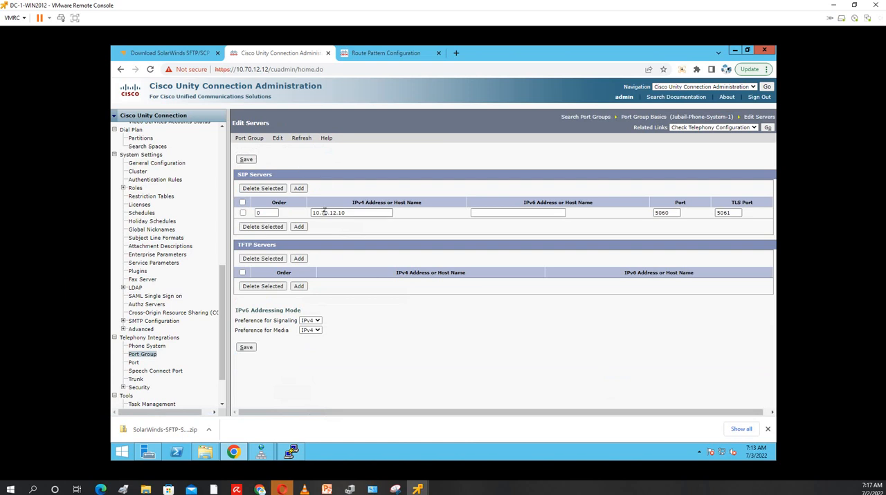
pyautogui.click(354, 214)
pyautogui.click(298, 227)
pyautogui.click(337, 262)
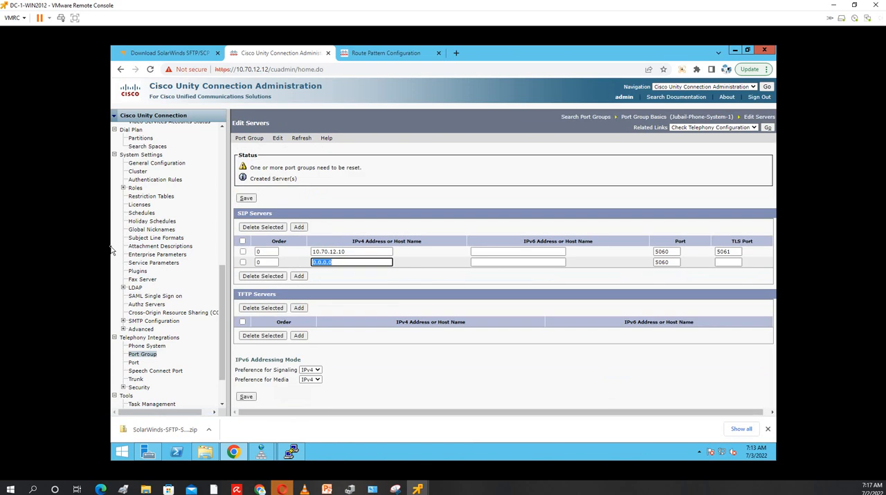
pyautogui.write('10.70.12.11')
pyautogui.click(247, 199)
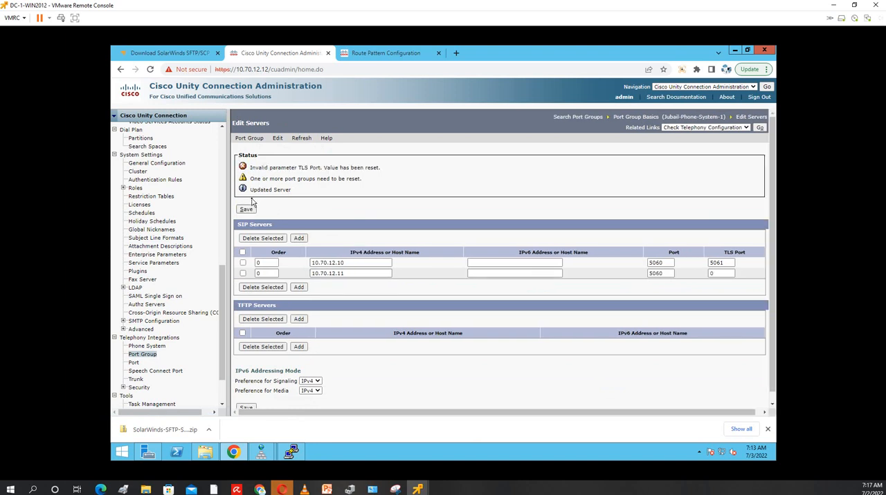
# Set the TLS port of SIP server 10.70.12.11 to 5061 and save the server list
pyautogui.doubleClick(719, 275)
pyautogui.write('5061')
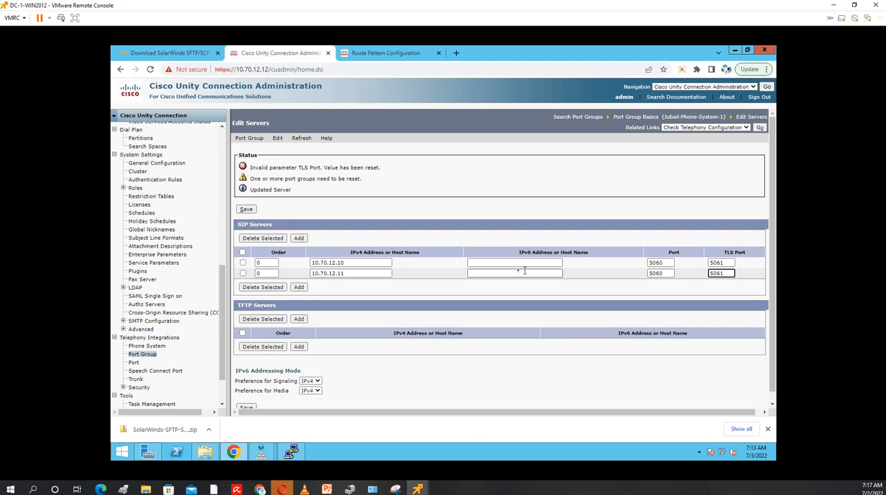
pyautogui.click(247, 211)
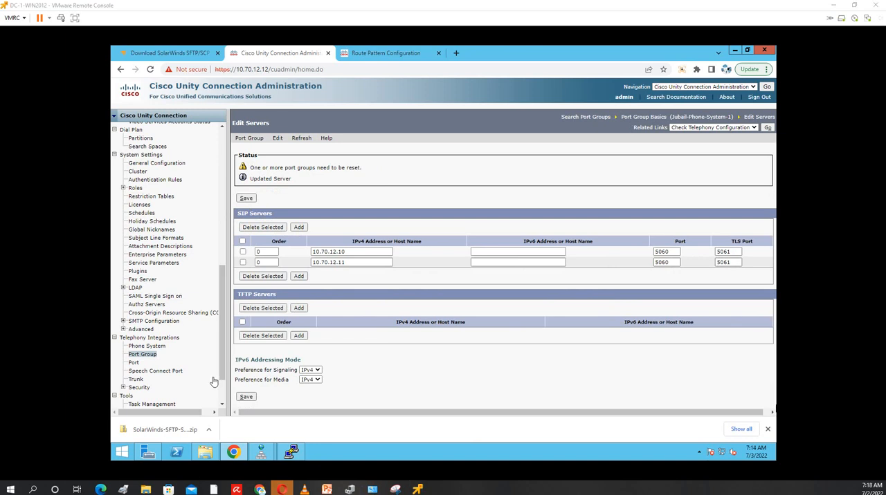
# Open Jubail-Phone-System under Telephony Integrations and examine its basic settings
pyautogui.click(149, 346)
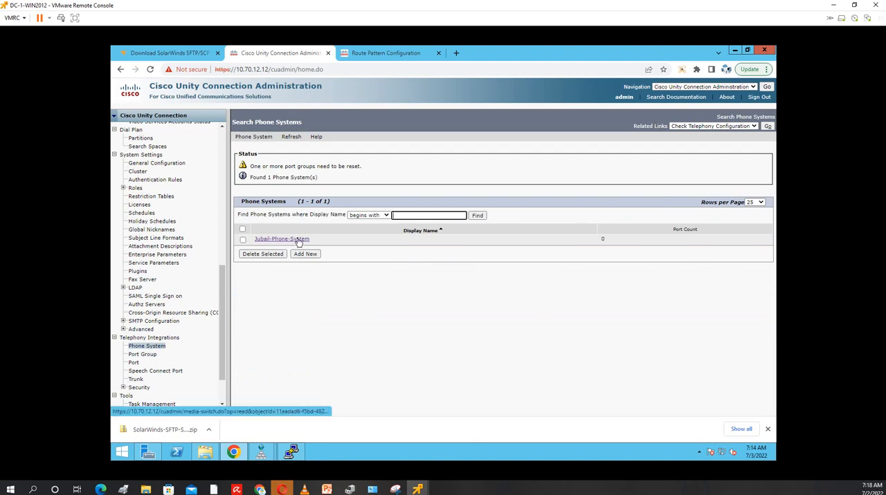
pyautogui.click(298, 240)
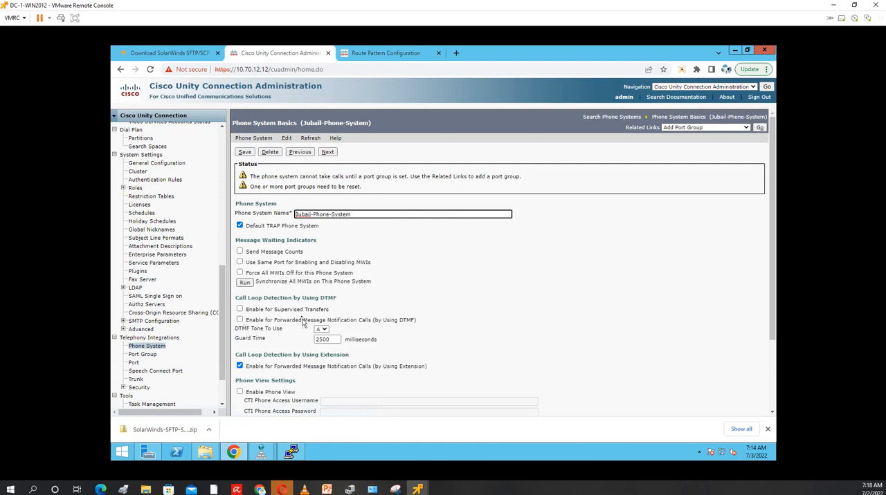
pyautogui.scroll(-3, 484, 350)
pyautogui.click(143, 339)
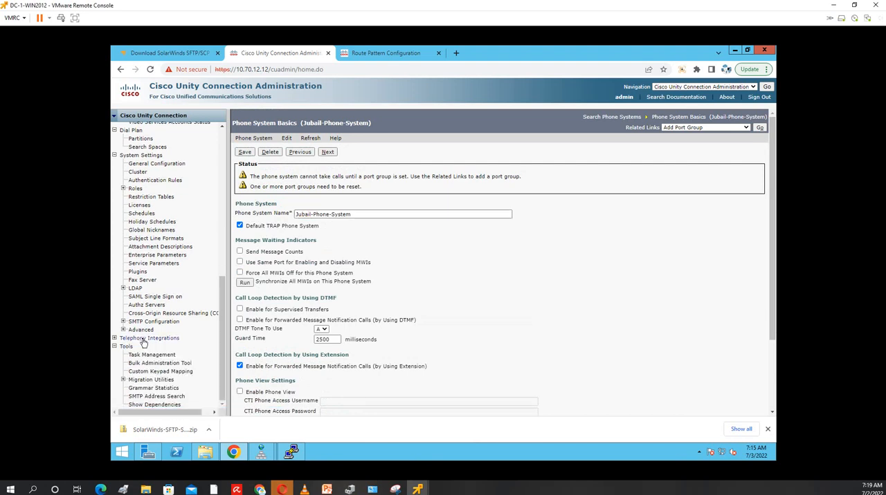
pyautogui.click(143, 340)
pyautogui.click(133, 347)
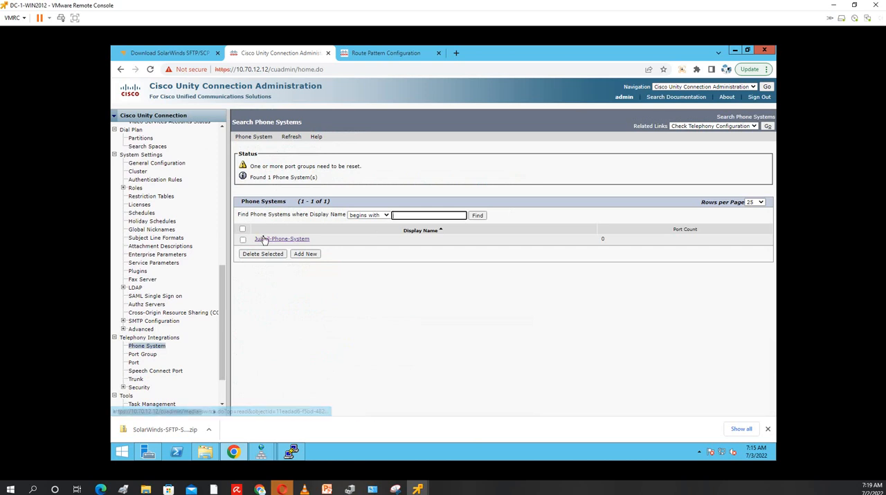
pyautogui.click(264, 239)
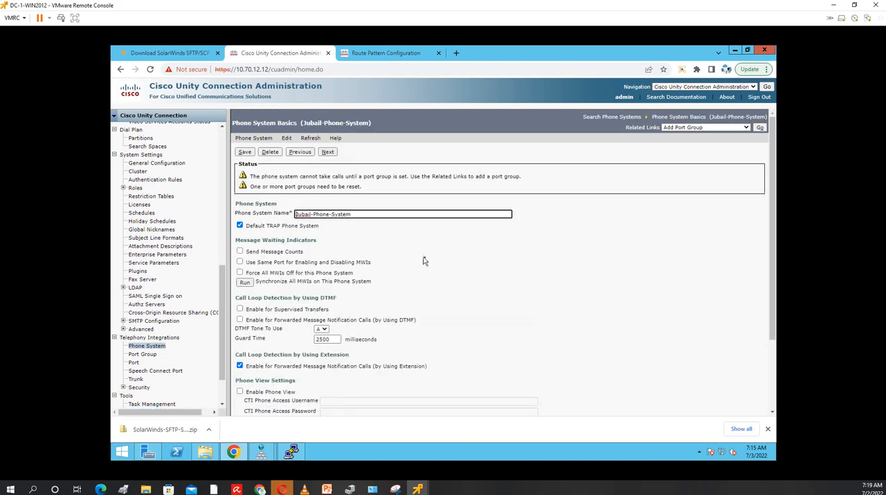
pyautogui.scroll(-1, 443, 279)
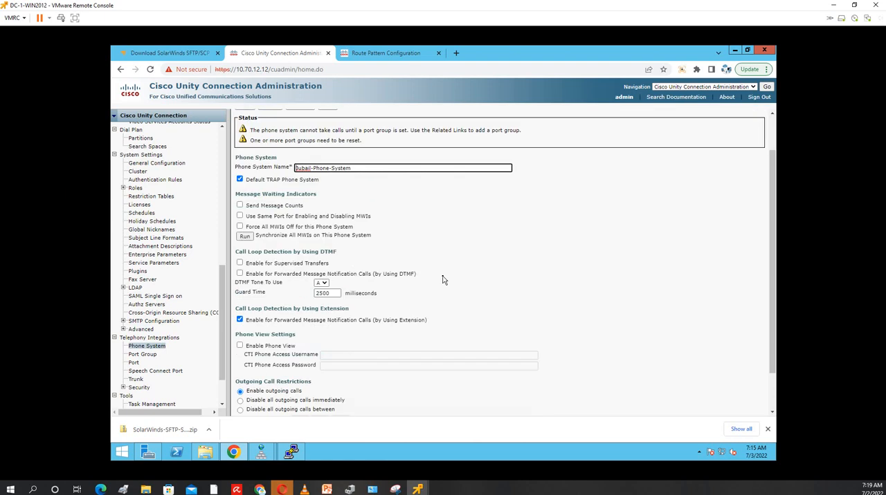
pyautogui.scroll(1, 443, 280)
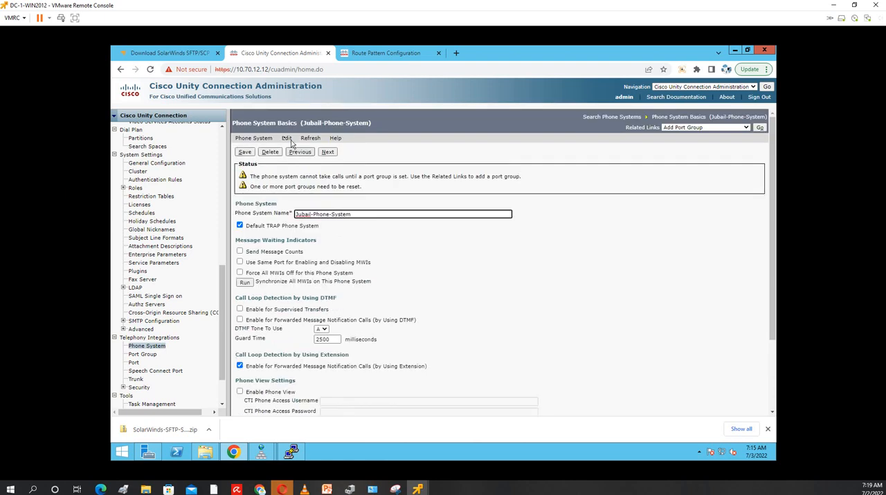
# Reload the Phone System Basics page and check its call loop detection, phone view and outgoing call settings
pyautogui.moveTo(286, 139)
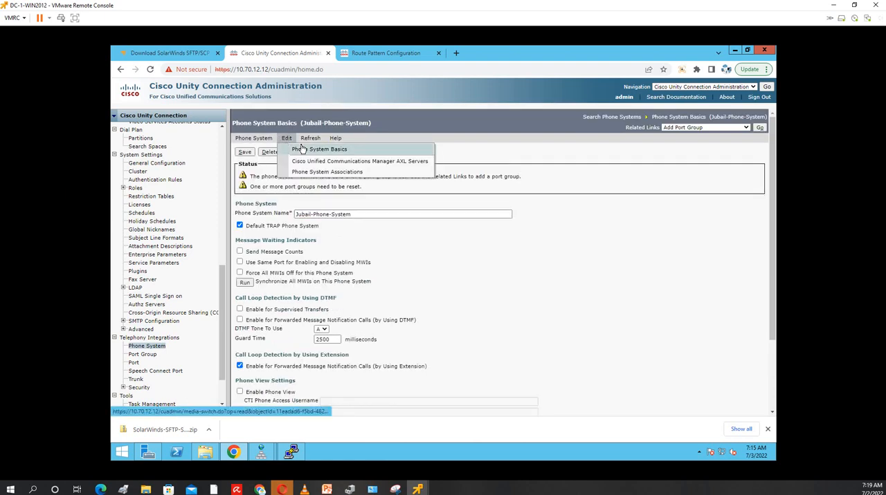
pyautogui.click(301, 148)
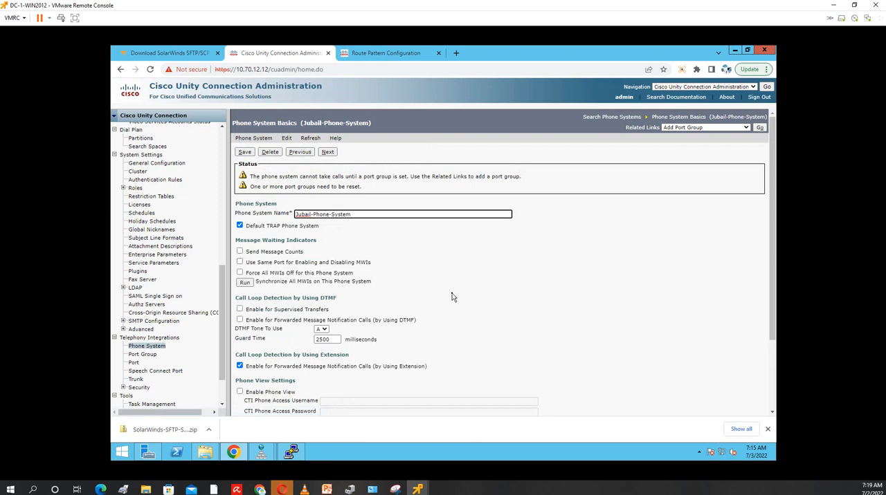
pyautogui.scroll(-1, 453, 296)
pyautogui.scroll(-1, 453, 297)
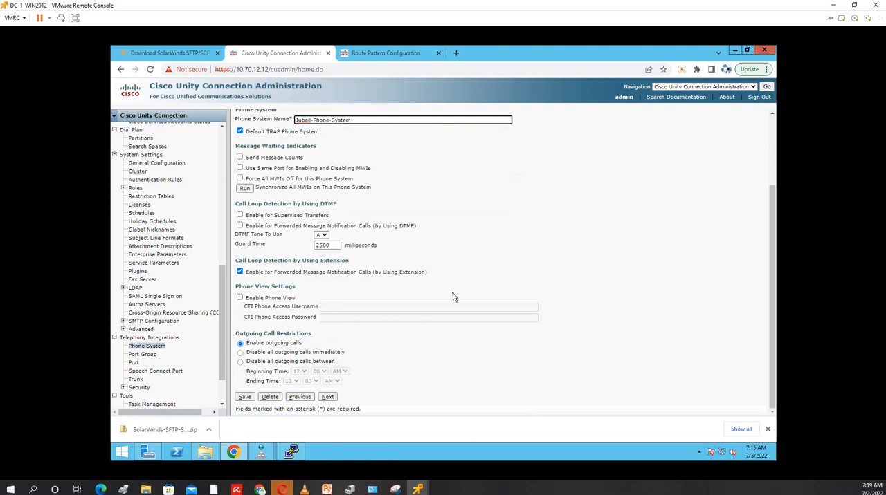
pyautogui.scroll(2, 453, 297)
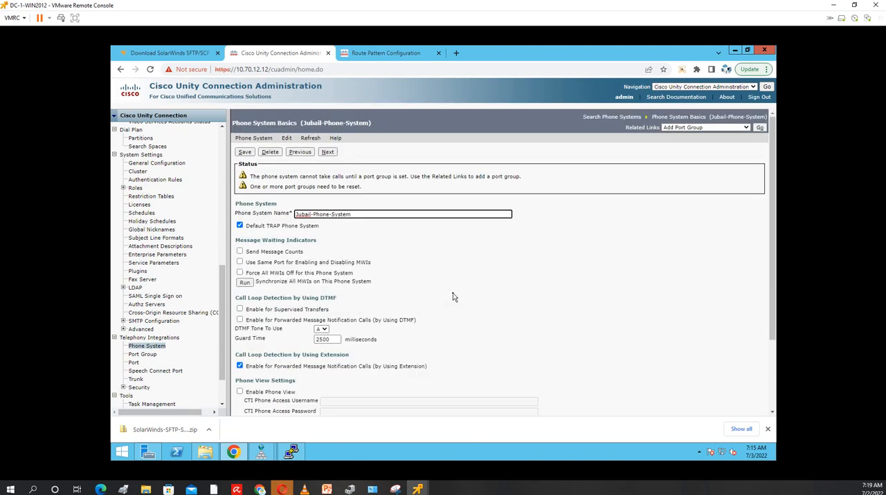
pyautogui.click(290, 141)
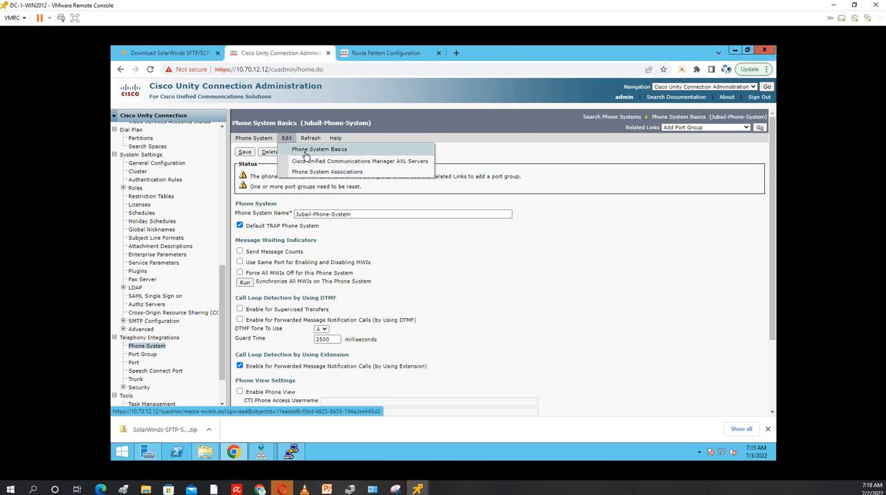
pyautogui.click(305, 151)
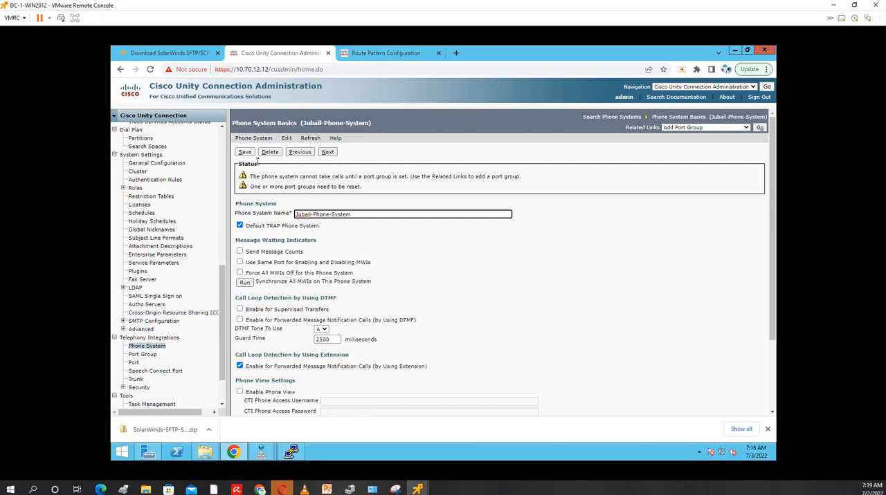
# Return to the phone system search, reopen Jubail-Phone-System, recheck its settings and refresh the page
pyautogui.click(247, 141)
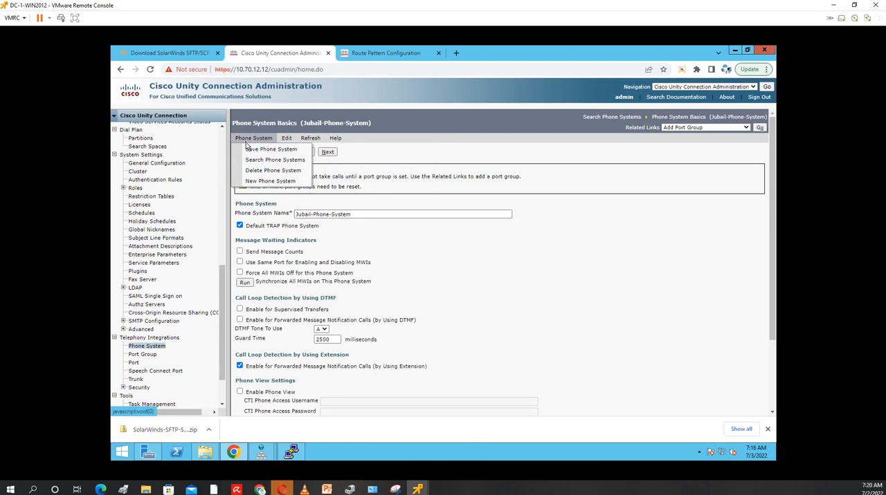
pyautogui.click(256, 161)
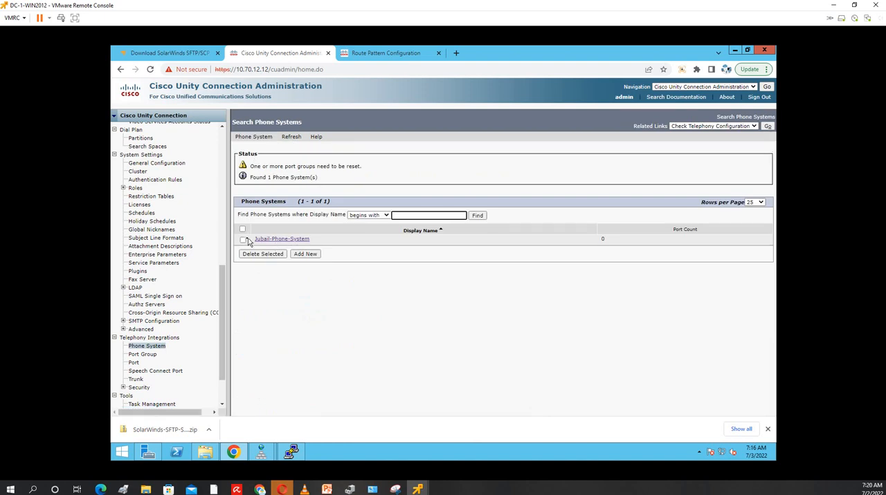
pyautogui.click(243, 240)
pyautogui.click(270, 239)
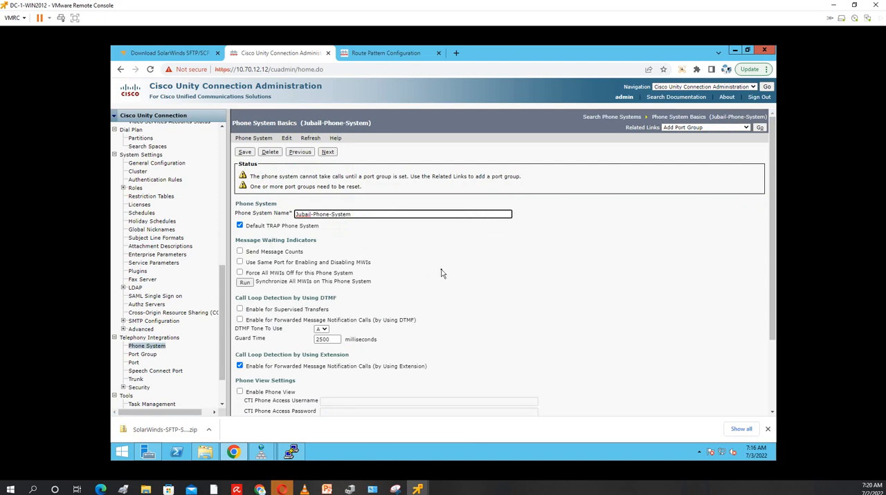
pyautogui.scroll(-3, 442, 274)
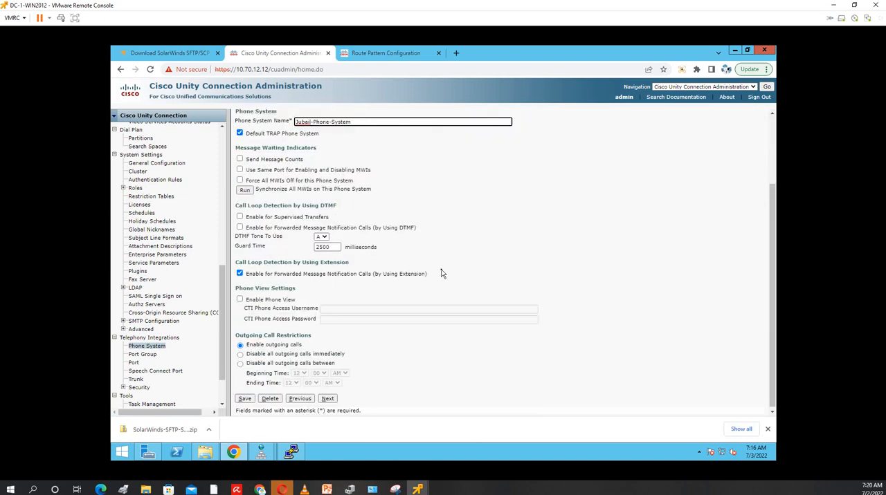
pyautogui.scroll(3, 442, 273)
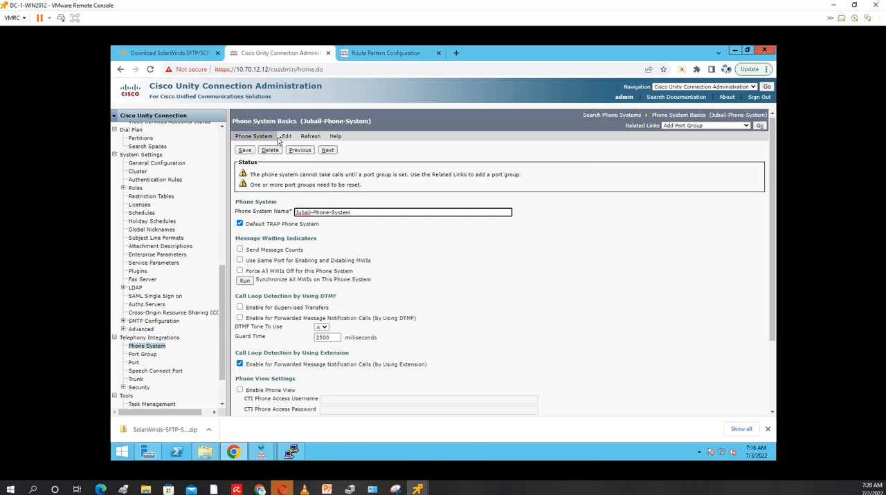
pyautogui.moveTo(287, 139)
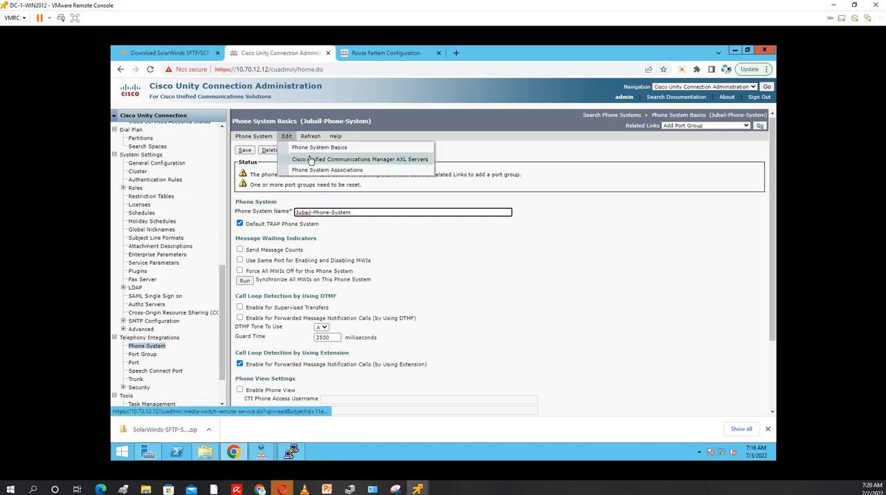
pyautogui.click(310, 137)
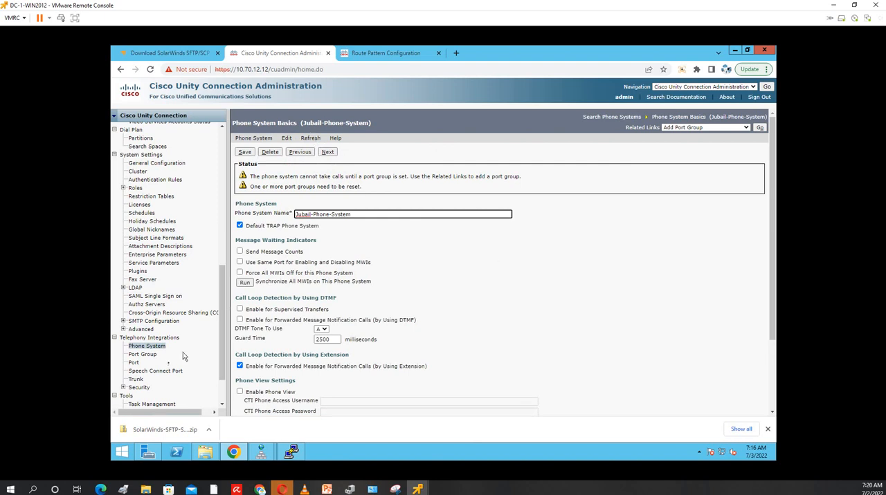
# Enable Register with SIP Server on port group Jubail-Phone-System-1, save it and reset the port group
pyautogui.click(144, 355)
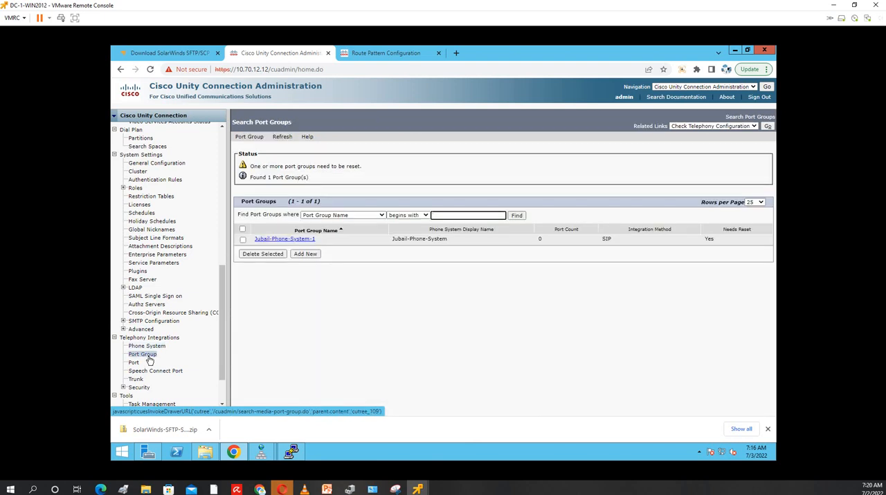
pyautogui.click(283, 240)
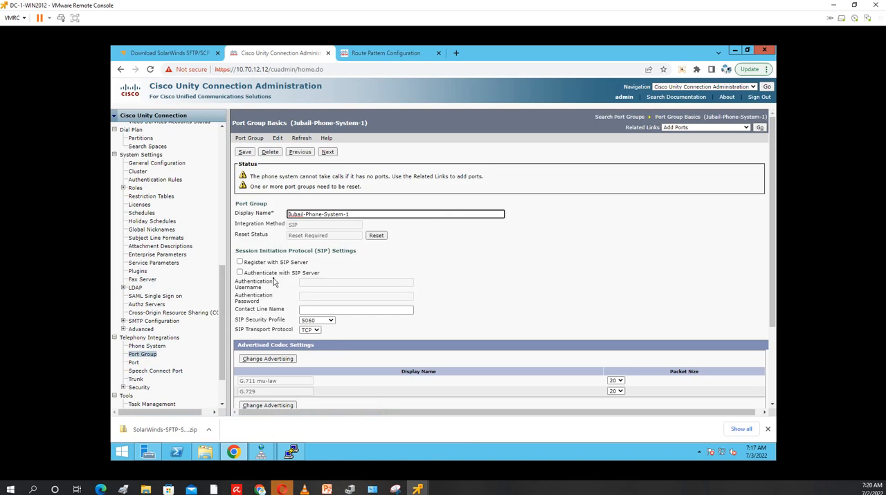
pyautogui.click(240, 262)
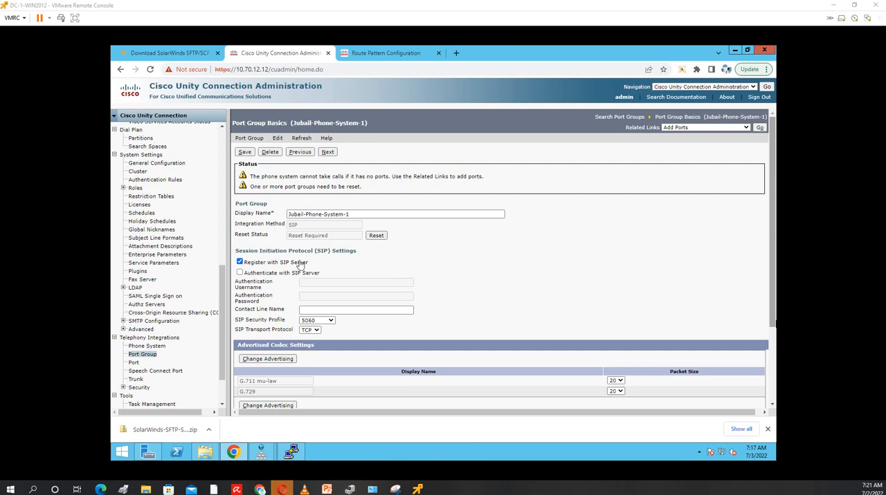
pyautogui.click(246, 152)
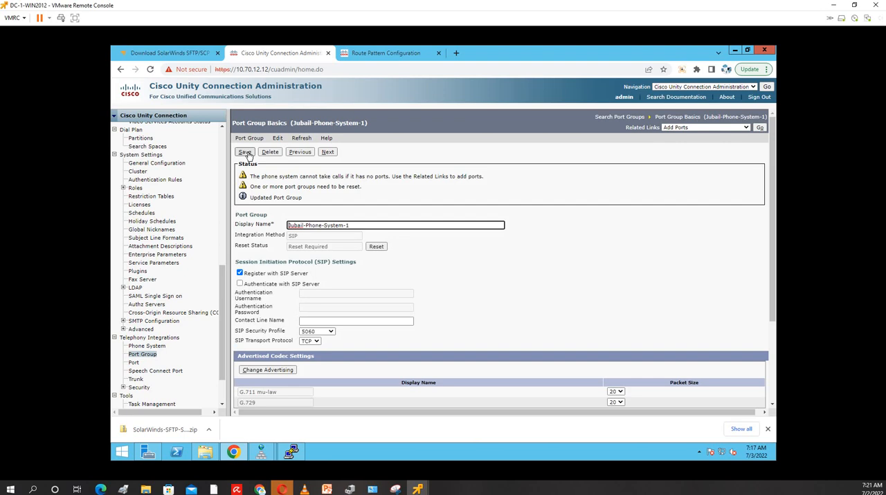
pyautogui.click(377, 247)
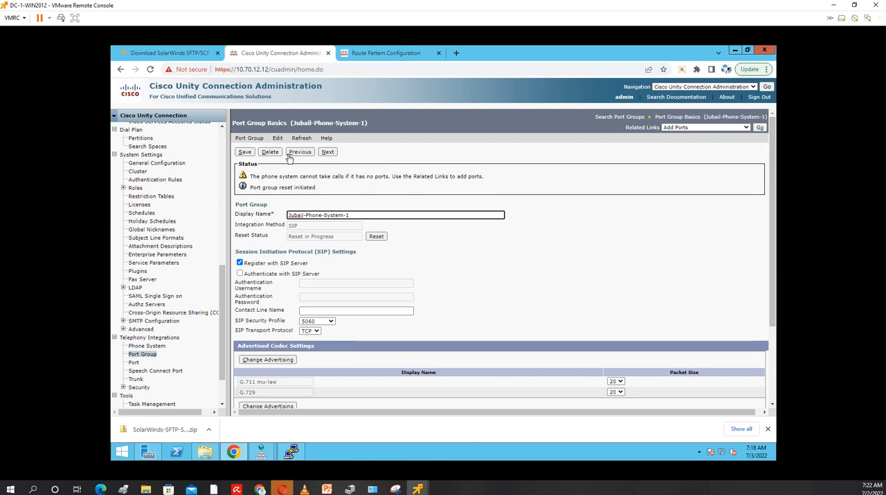
pyautogui.click(376, 241)
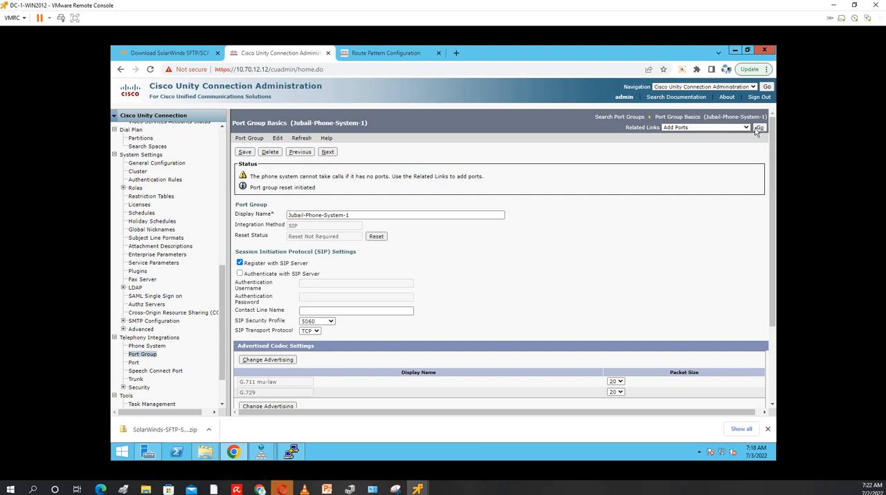
# Add 2 ports to port group Jubail-Phone-System-1 on server cuc-1.mynetsecurity.com, keeping the default port behavior, and save them
pyautogui.click(681, 128)
pyautogui.click(682, 136)
pyautogui.click(760, 128)
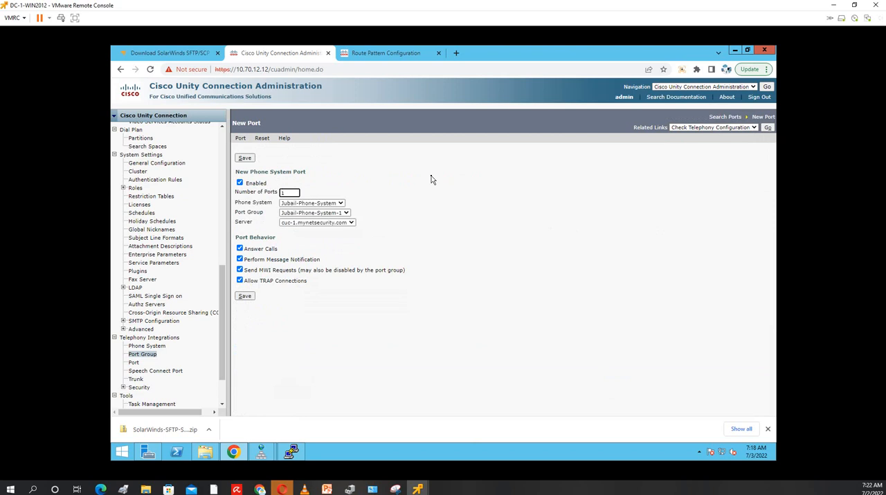
pyautogui.doubleClick(292, 193)
pyautogui.write('2')
pyautogui.click(429, 215)
pyautogui.click(245, 296)
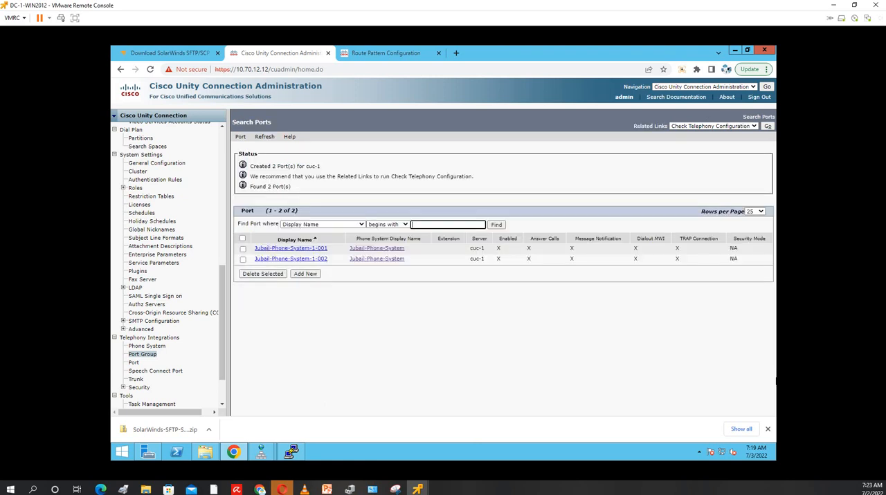
# Switch to the PowerPoint presentation and show slide 50 to review the CUCM and CUC integration checklist
pyautogui.click(326, 490)
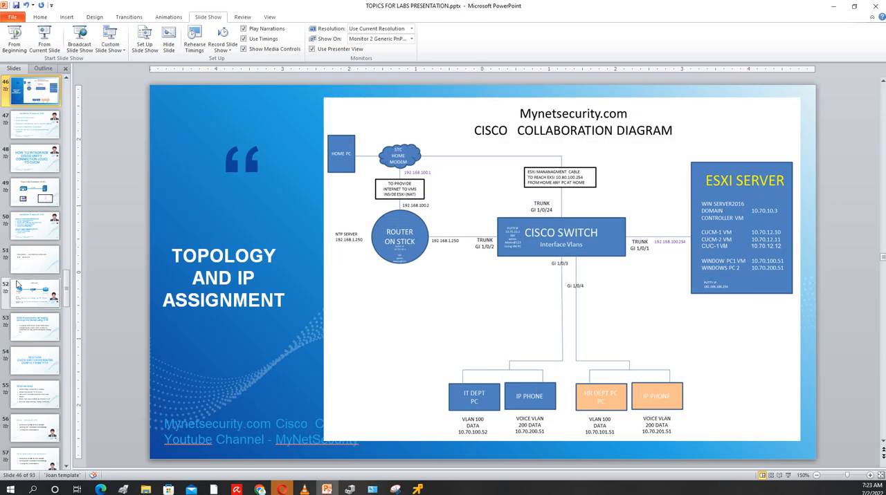
pyautogui.click(34, 223)
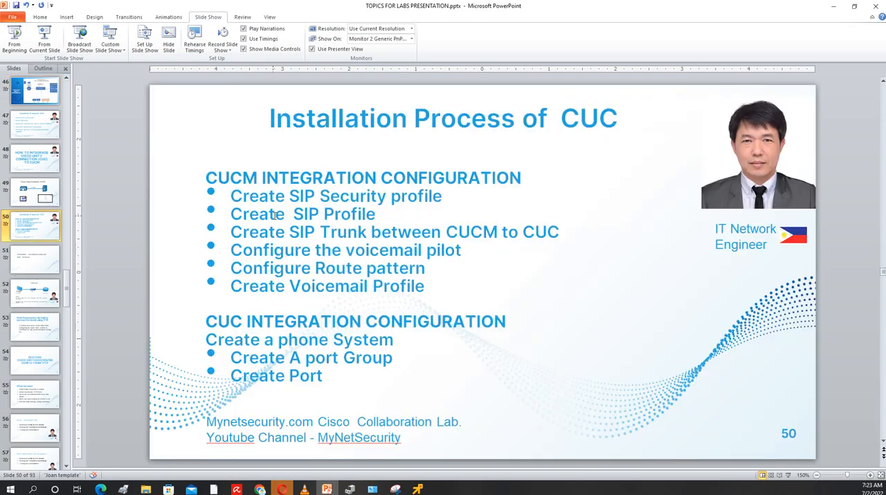